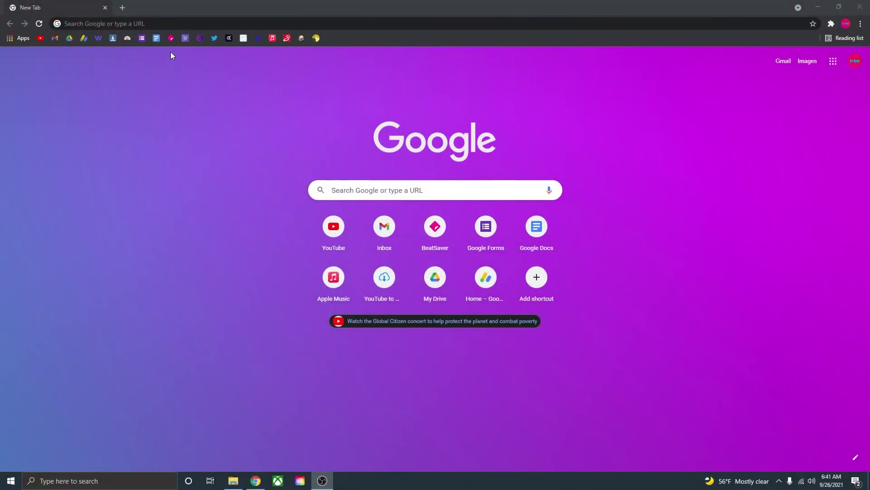
# Step: Search the web for 'mod ass' and open the ModAssistant GitHub repository
pyautogui.click(167, 24)
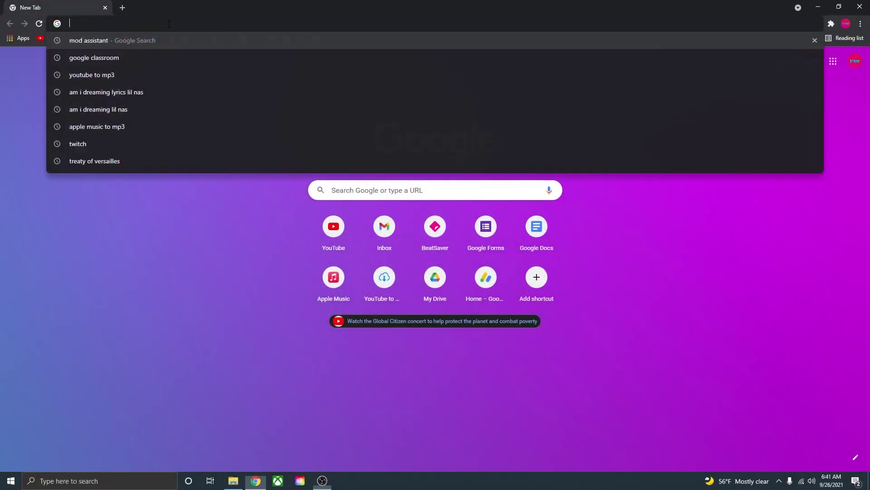
pyautogui.write('mod assistant')
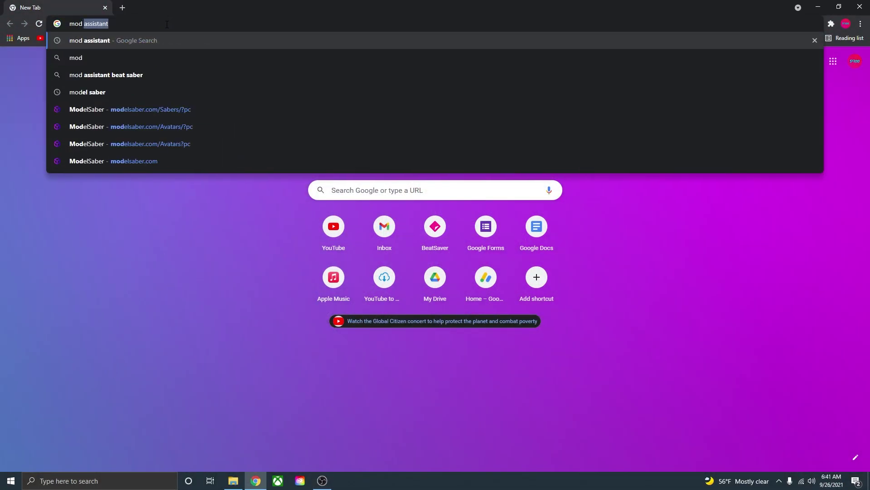
pyautogui.press('Return')
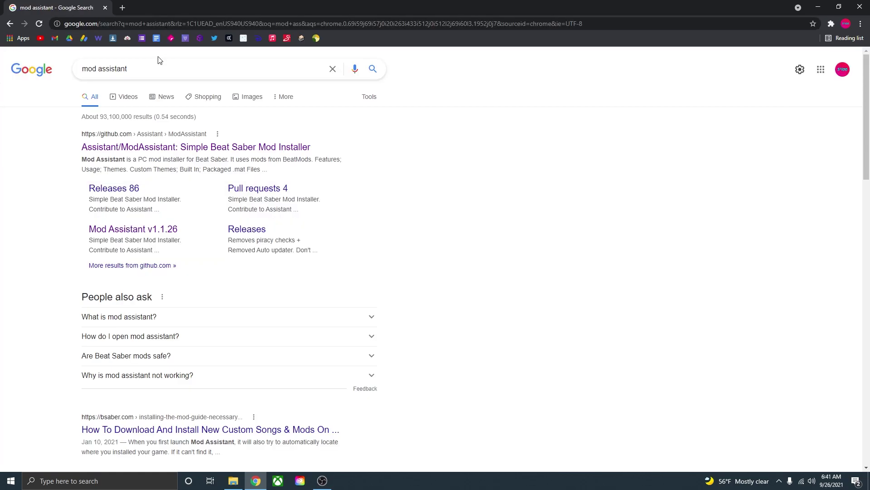
pyautogui.click(205, 147)
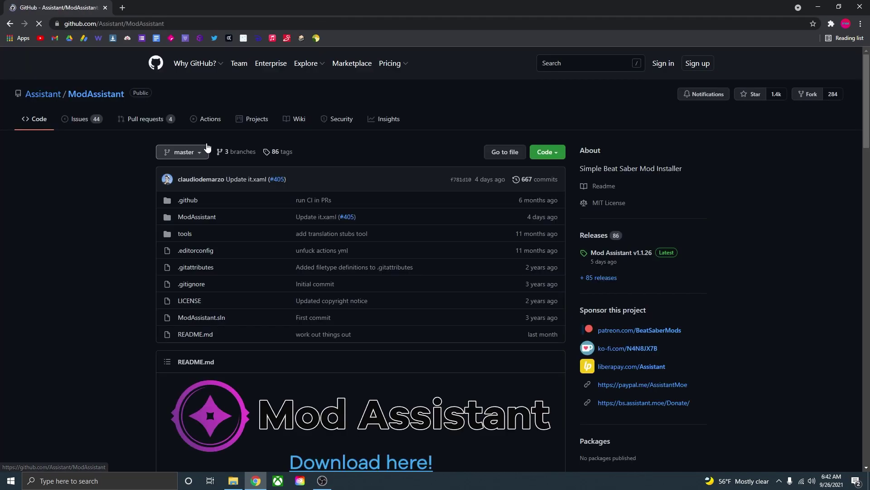
# Step: Download ModAssistant.exe from the Mod Assistant v1.1.26 release assets
pyautogui.scroll(-3, 321, 266)
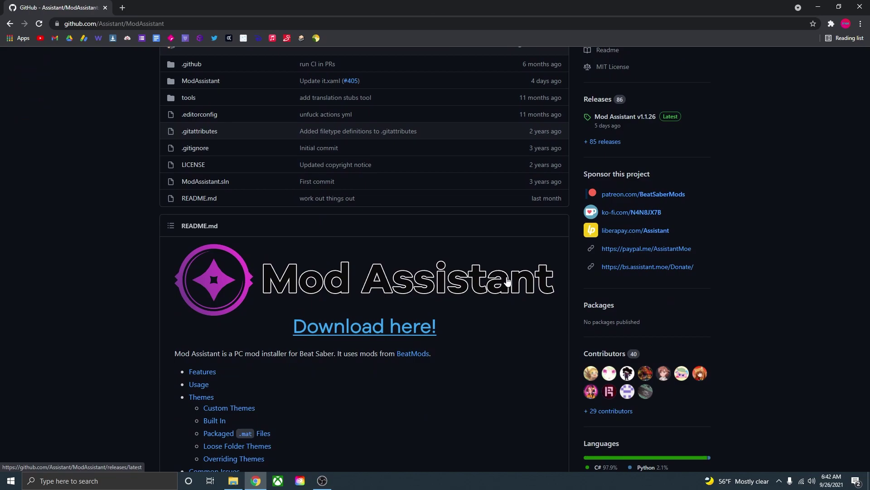
pyautogui.click(365, 326)
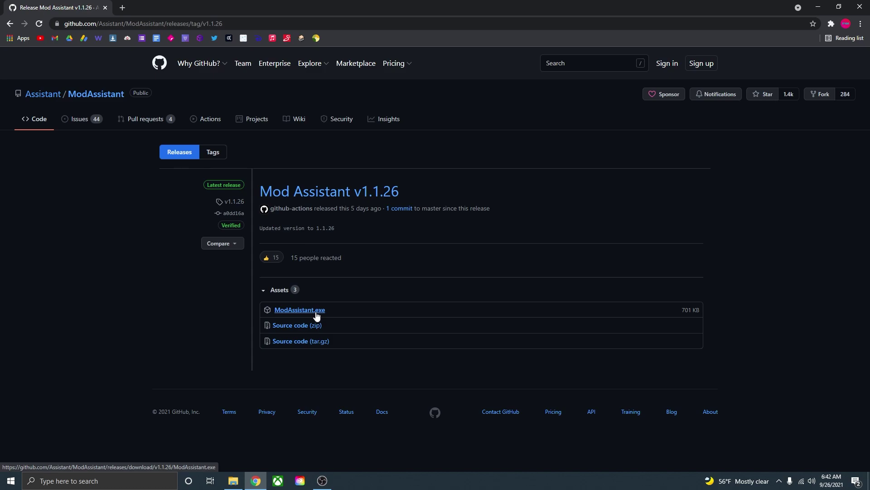
pyautogui.click(316, 313)
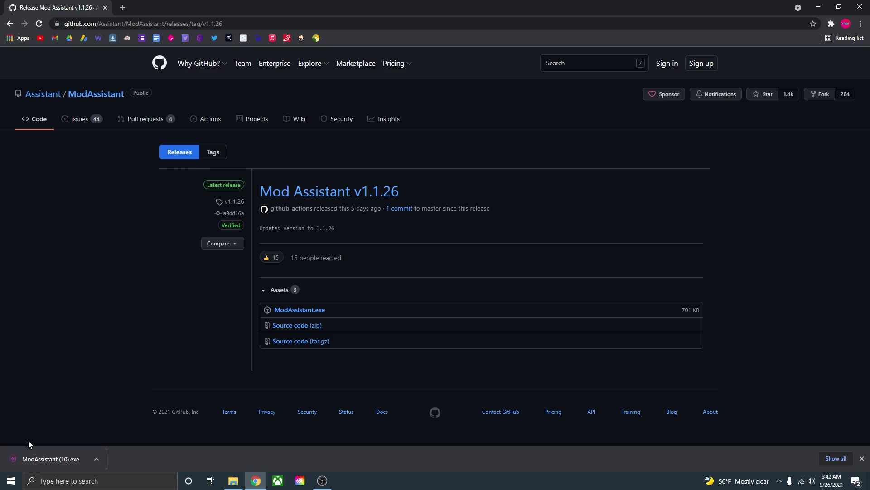
# Step: Drag the downloaded ModAssistant (10).exe onto the desktop and hide the browser
pyautogui.click(839, 6)
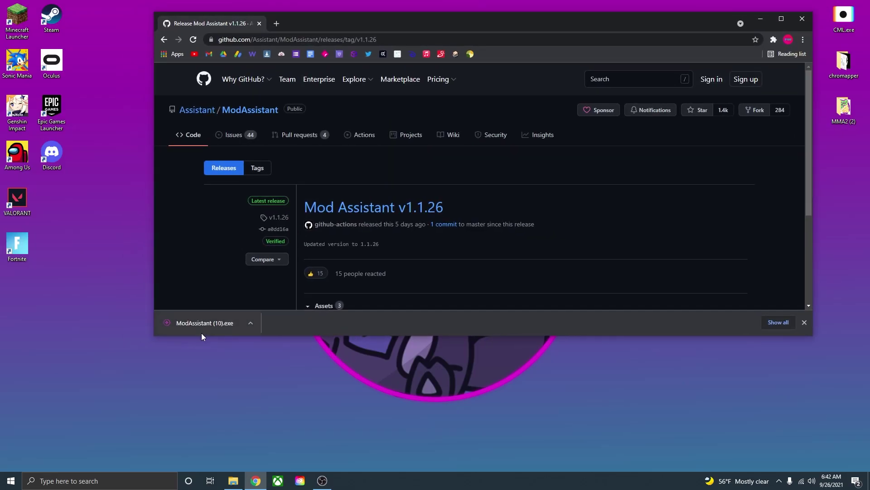
pyautogui.moveTo(108, 328); pyautogui.dragTo(843, 156)
pyautogui.click(761, 18)
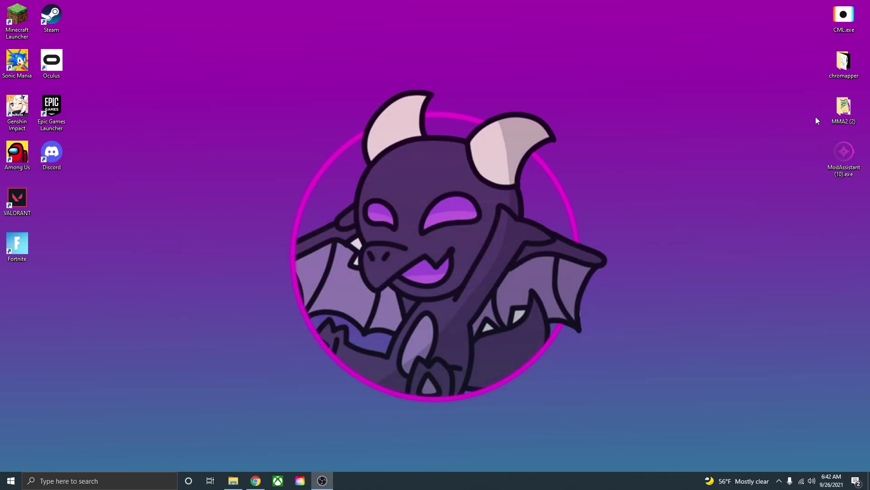
# Step: Launch ModAssistant (10).exe, choosing More info and Run anyway at the SmartScreen warning
pyautogui.doubleClick(846, 156)
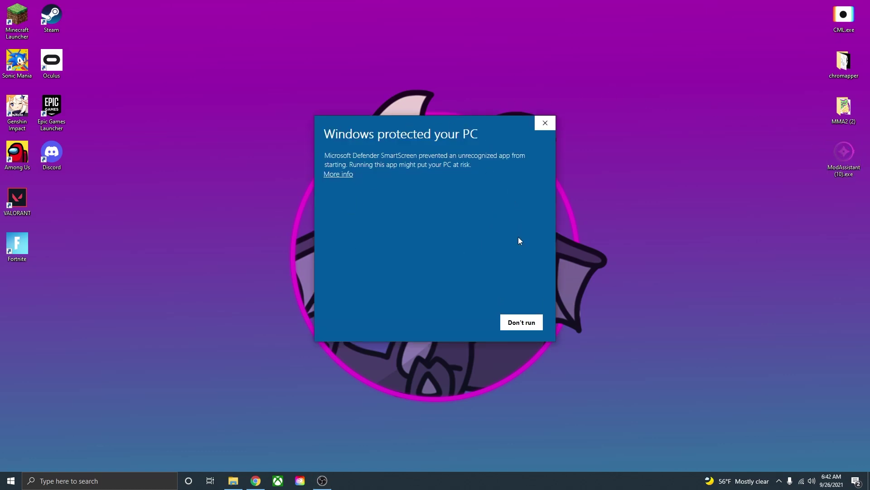
pyautogui.click(335, 175)
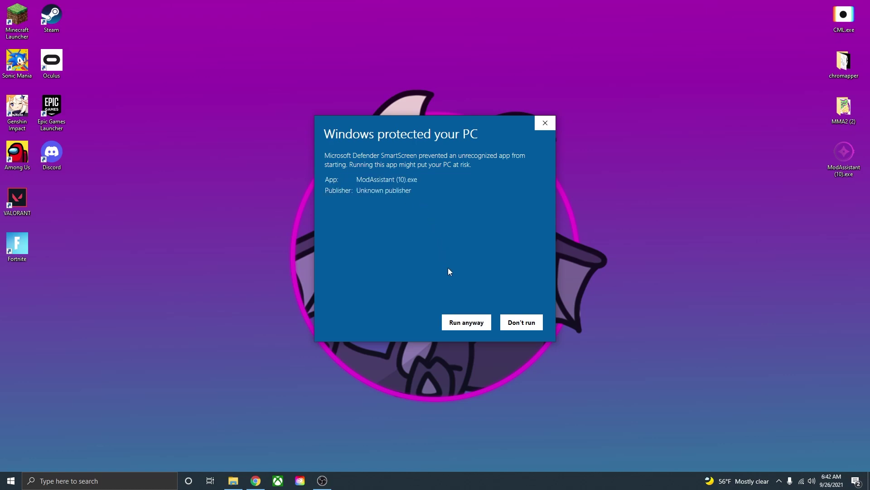
pyautogui.click(459, 323)
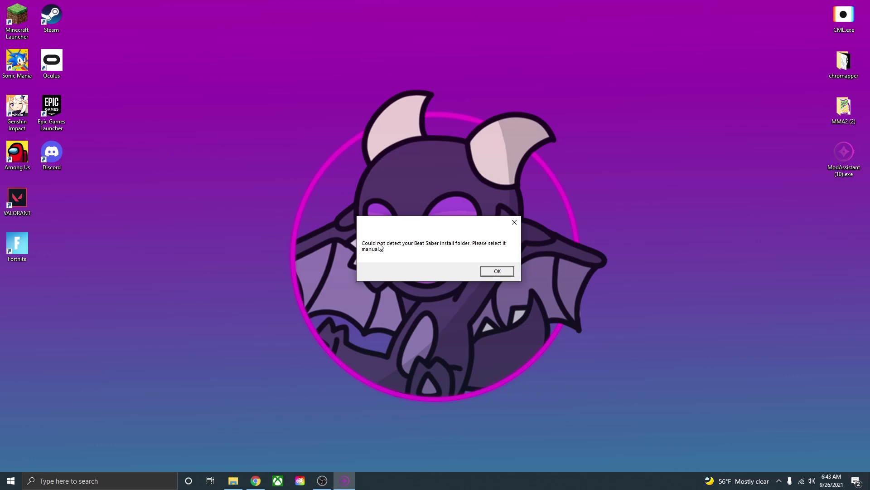
# Step: Dismiss the missing-folder notice and browse to C:\Program Files\Oculus\Software\Software\hyperbolic-magnetism-beat-saber
pyautogui.click(497, 271)
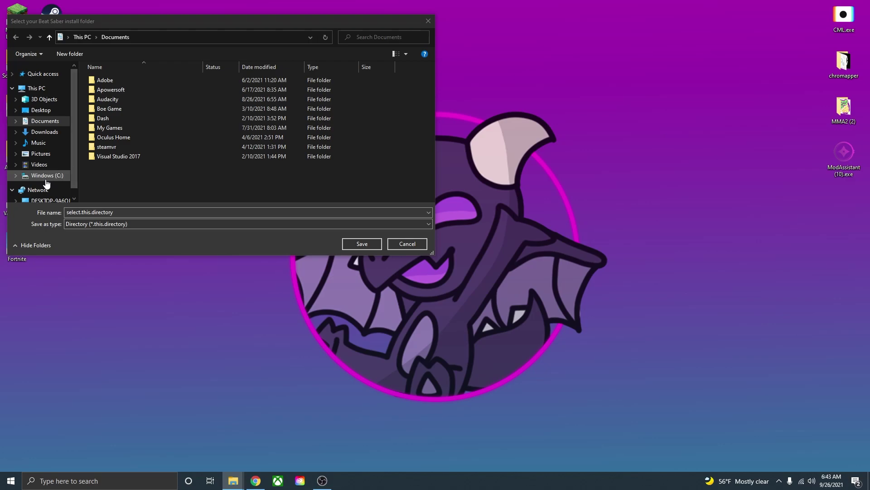
pyautogui.click(46, 179)
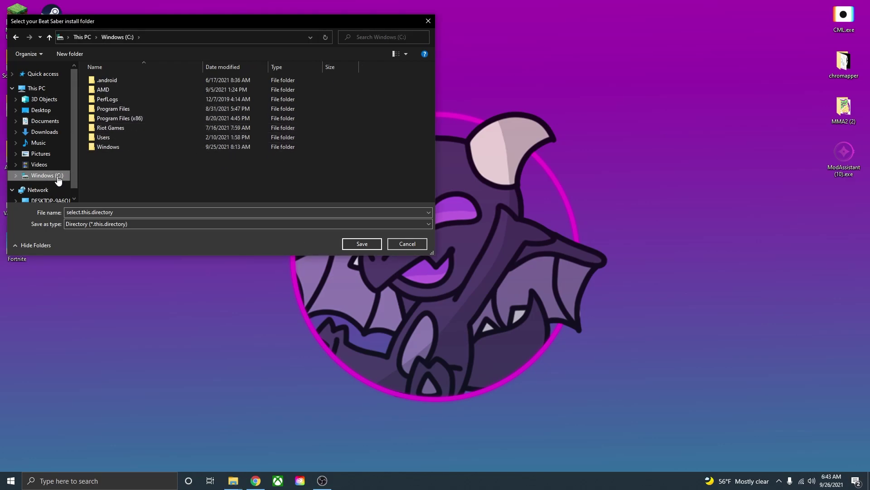
pyautogui.doubleClick(134, 112)
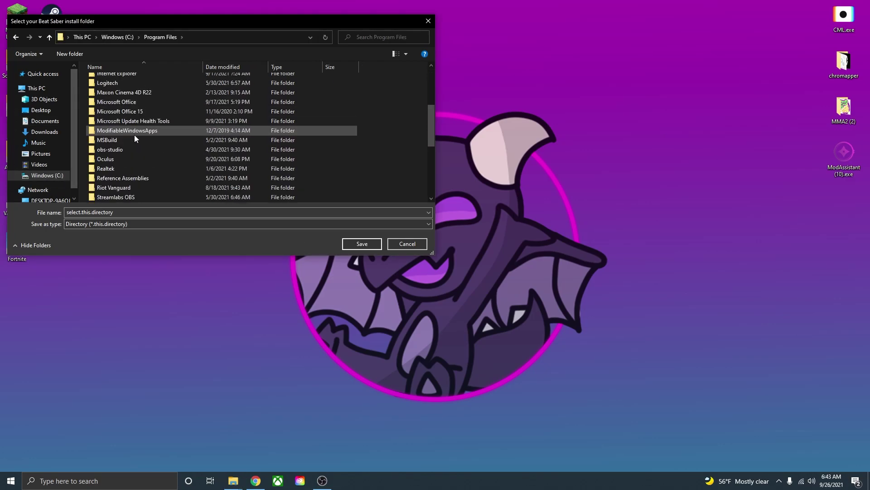
pyautogui.doubleClick(109, 159)
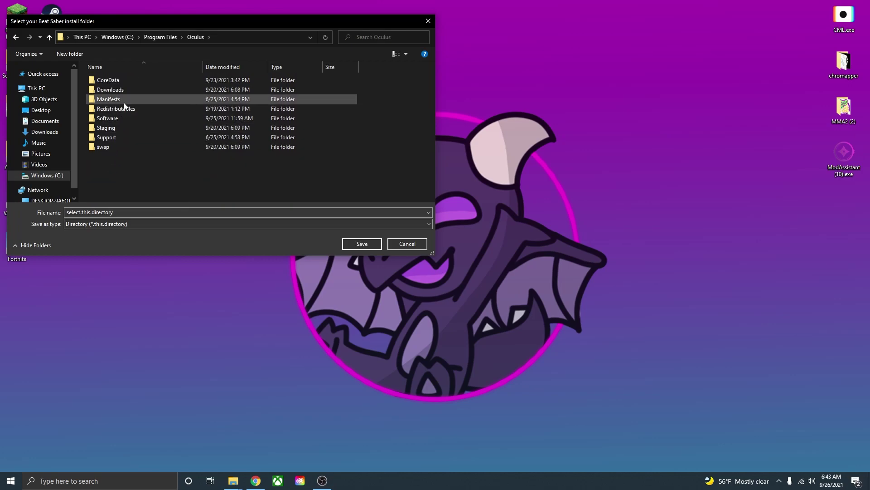
pyautogui.doubleClick(117, 116)
pyautogui.doubleClick(111, 102)
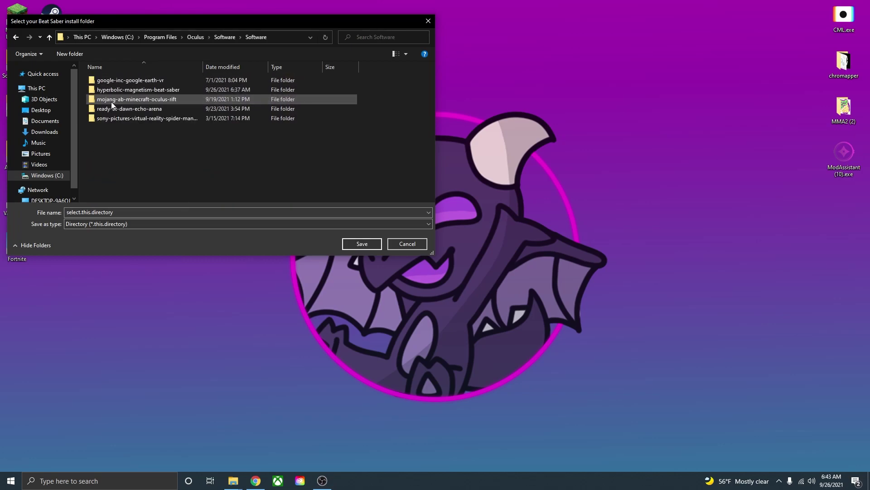
pyautogui.doubleClick(121, 89)
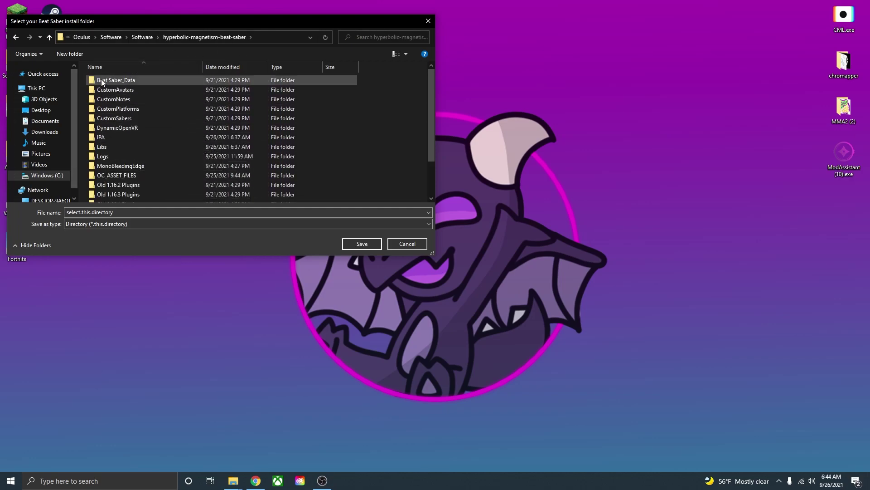
pyautogui.scroll(-2, 136, 80)
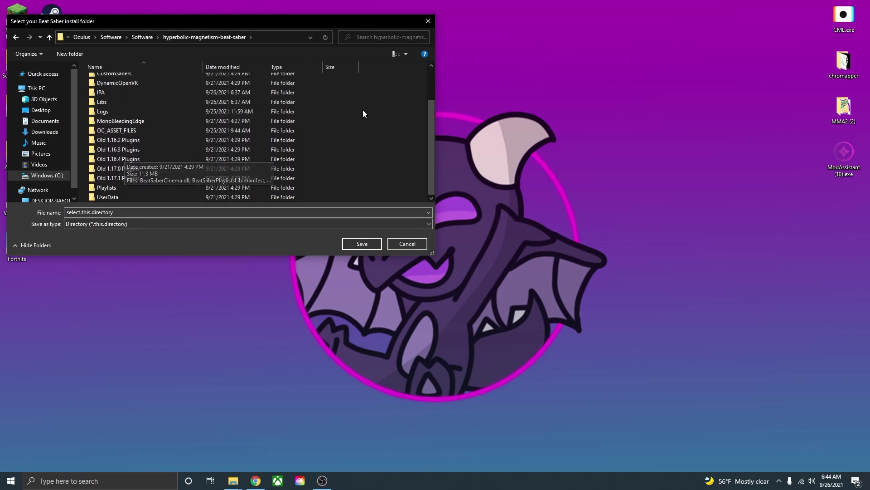
pyautogui.scroll(2, 127, 157)
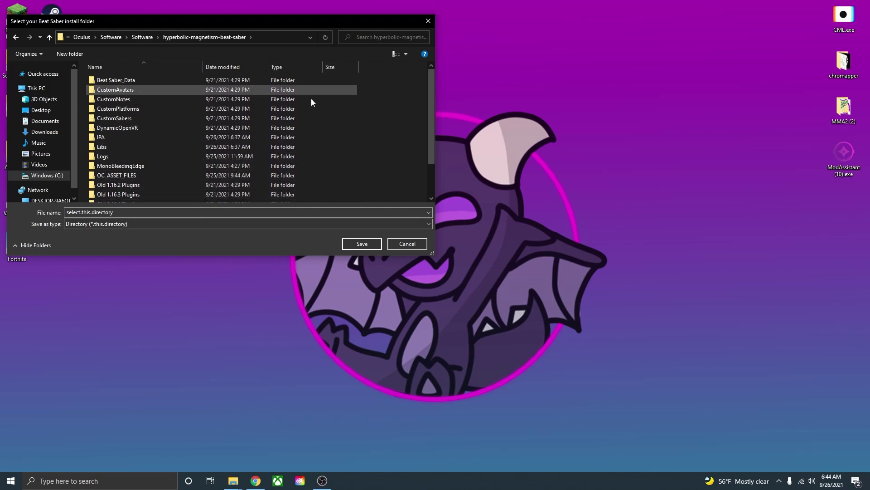
# Step: Confirm the game folder, maximize Mod Assistant, agree to the terms, and load the 1.18.0 mods list
pyautogui.click(361, 245)
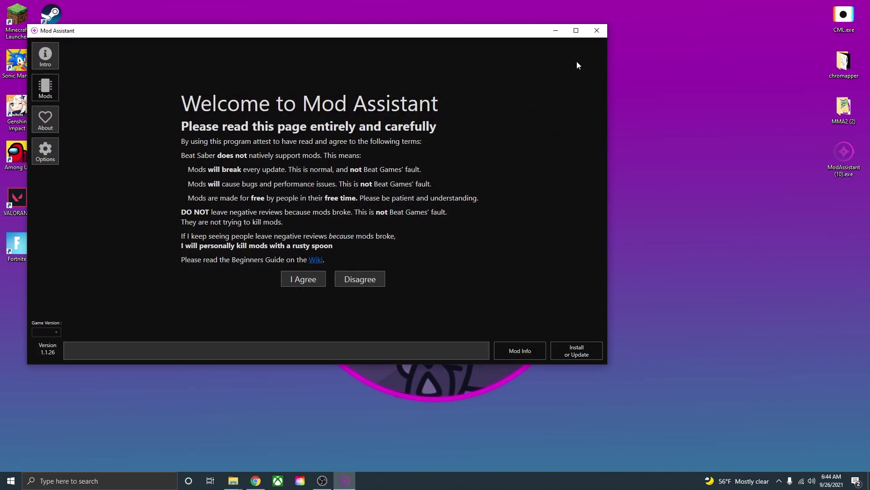
pyautogui.click(575, 31)
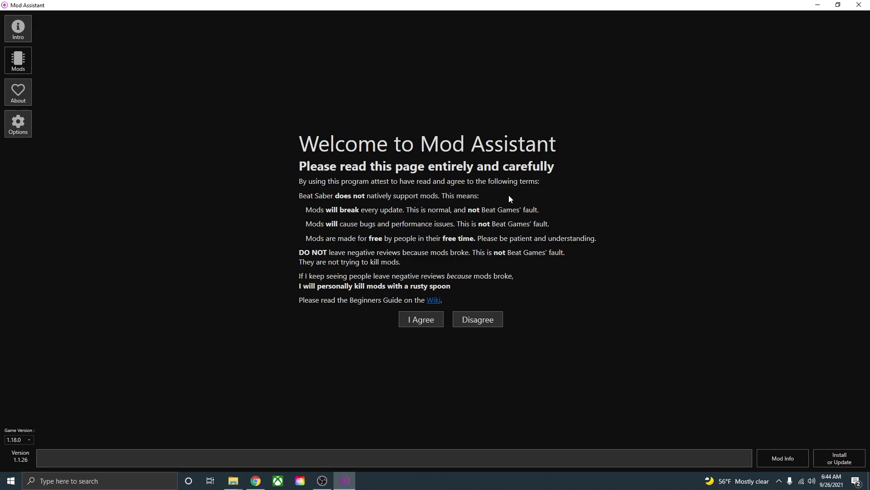
pyautogui.click(421, 320)
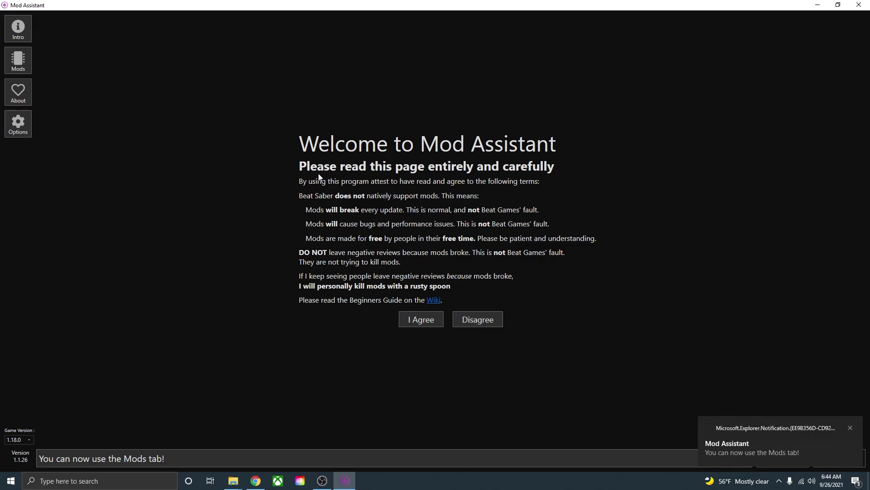
pyautogui.click(19, 57)
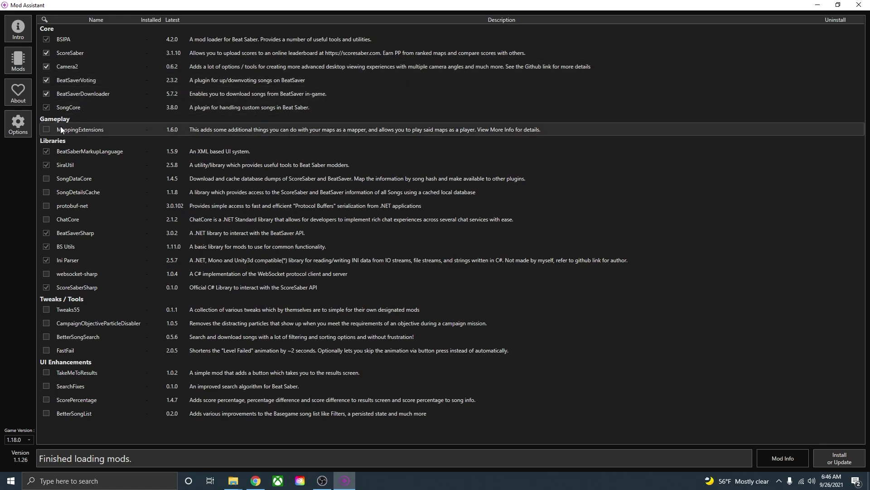
# Step: Tick MappingExtensions alongside the checked core mods and install them all
pyautogui.click(47, 130)
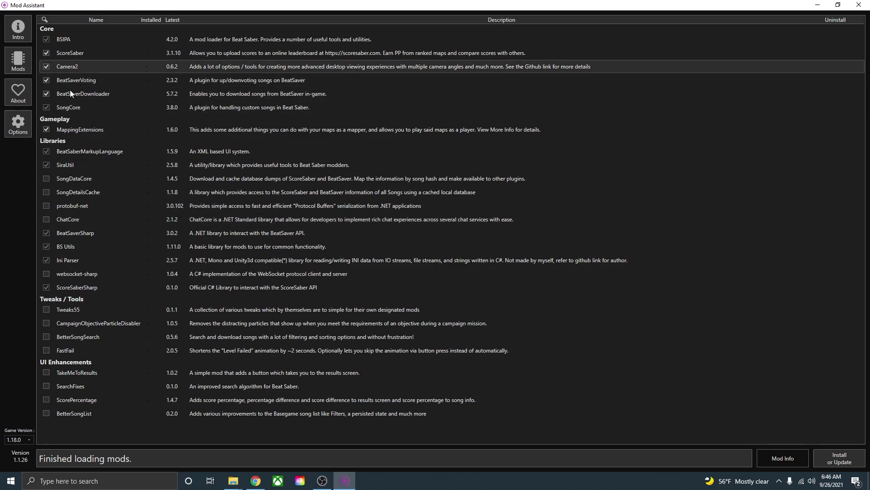
pyautogui.click(848, 450)
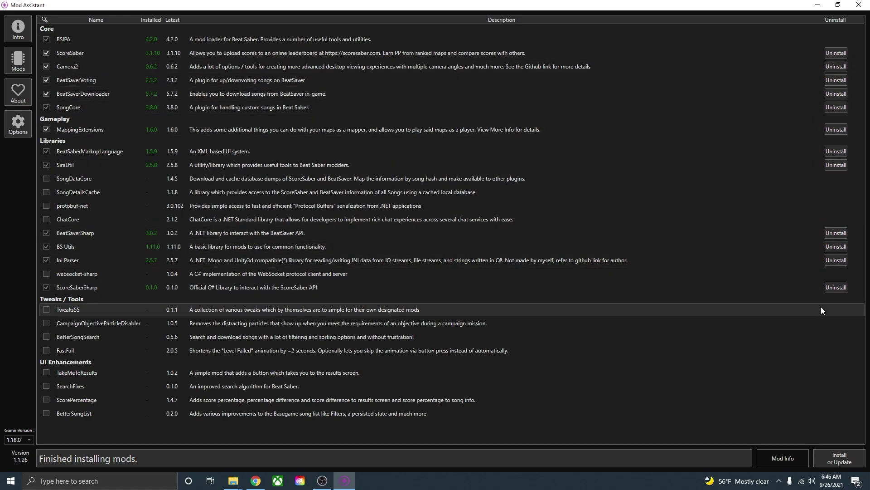
# Step: In Settings, re-select hyperbolic-magnetism-beat-saber under Oculus\Software\Software as the install folder
pyautogui.click(23, 121)
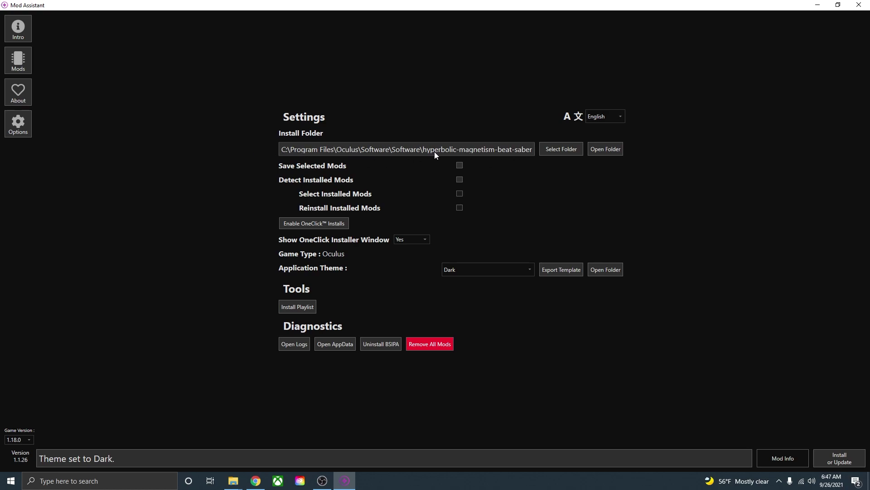
pyautogui.click(569, 152)
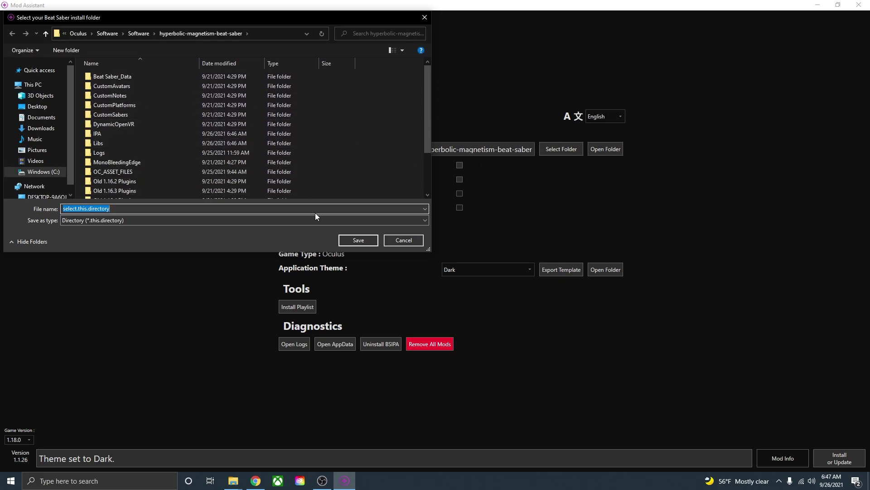
pyautogui.click(358, 239)
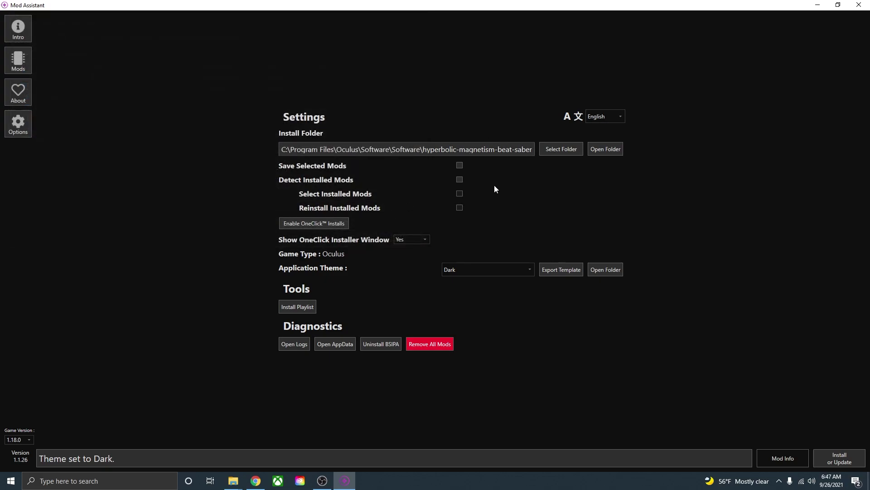
# Step: Run IPA.exe from the game folder to patch Beat Saber, then return to Mod Assistant
pyautogui.click(816, 5)
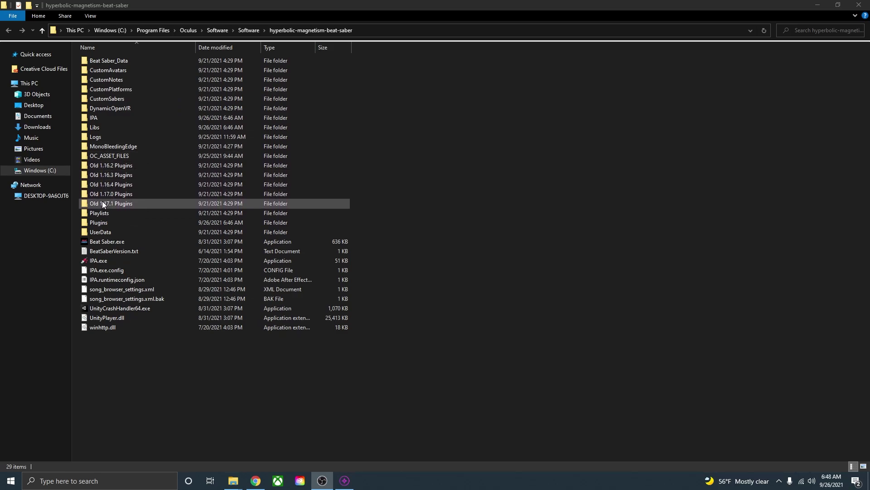
pyautogui.doubleClick(110, 262)
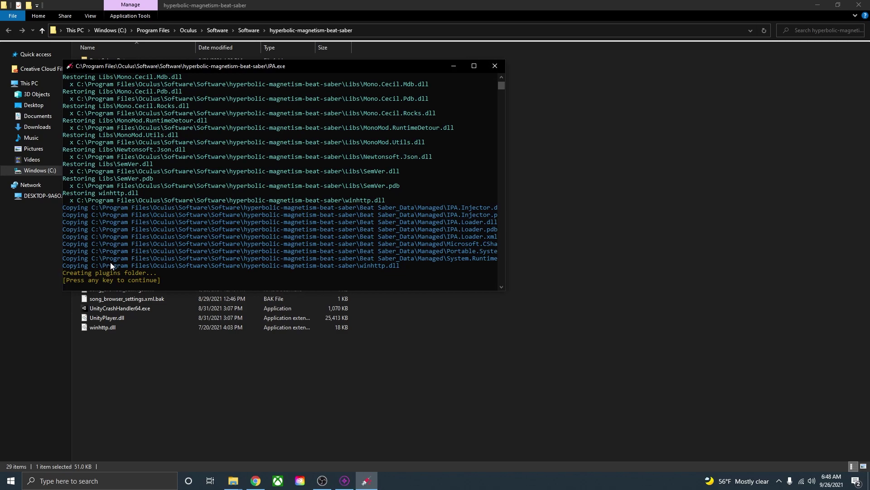
pyautogui.press('Return')
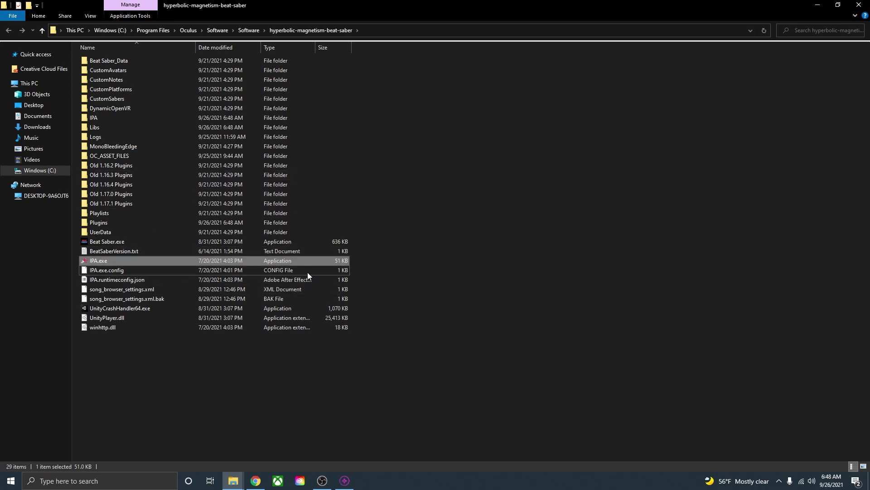
pyautogui.click(347, 480)
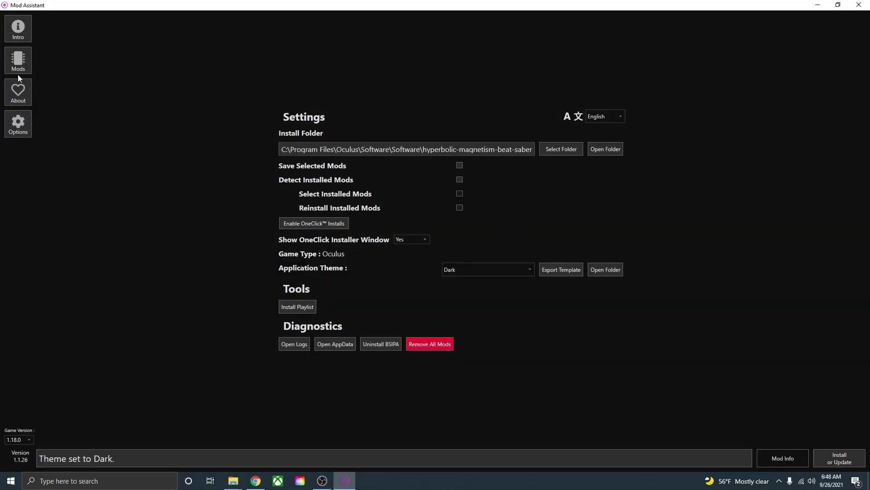
# Step: Open the Mods list, then in Beat Saber enter Solo and show the Custom Levels song pack
pyautogui.click(20, 69)
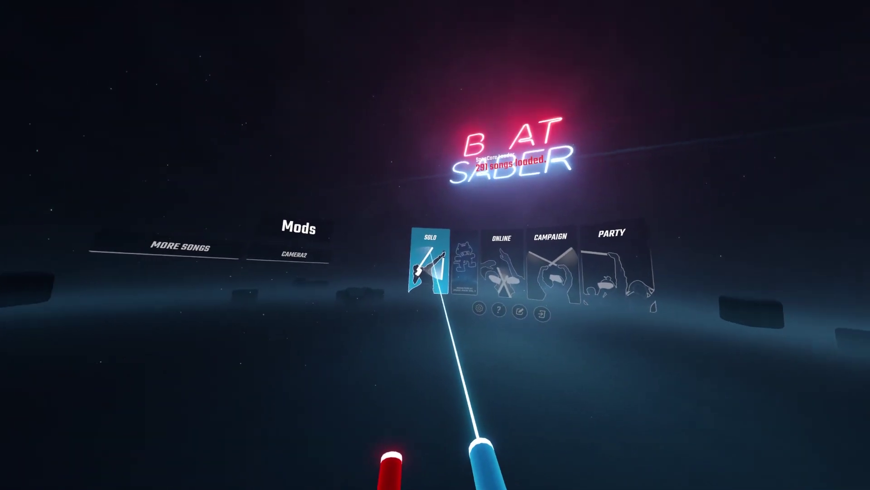
pyautogui.click(582, 240)
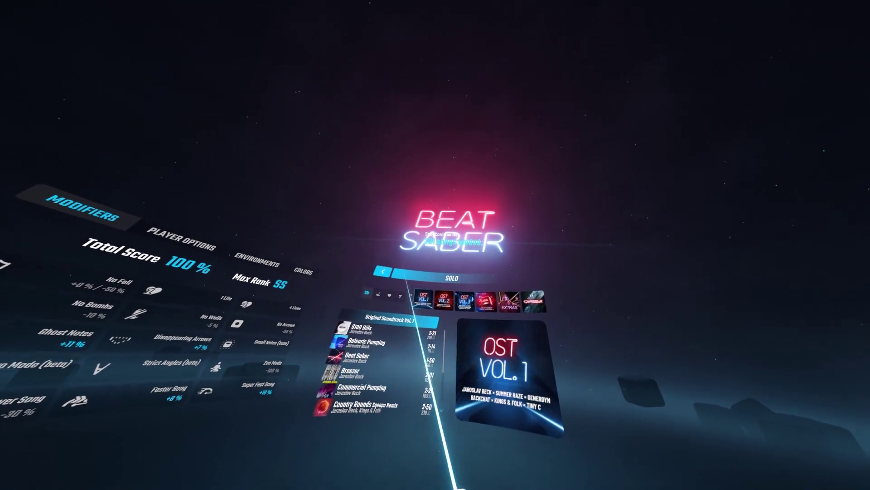
pyautogui.click(374, 296)
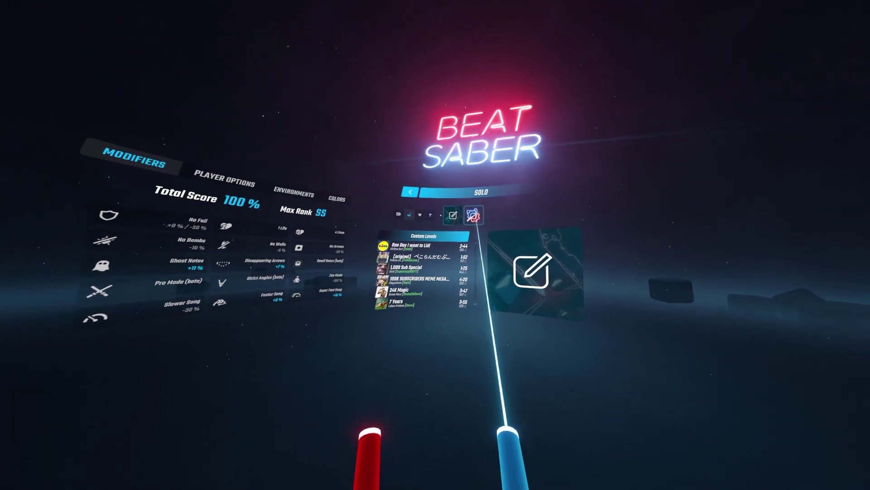
pyautogui.scroll(-1, 436, 290)
pyautogui.scroll(-8, 438, 272)
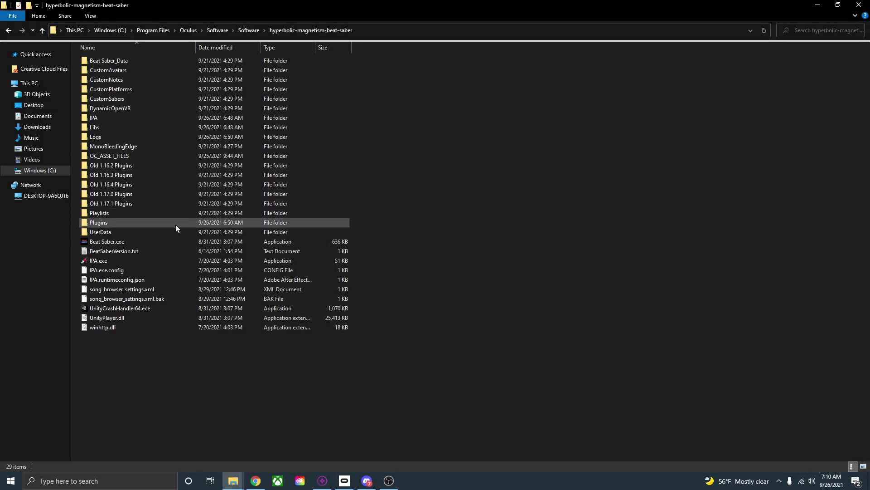
# Step: Check the 13 mod files in the Plugins folder, go back up, and switch to Discord
pyautogui.doubleClick(100, 223)
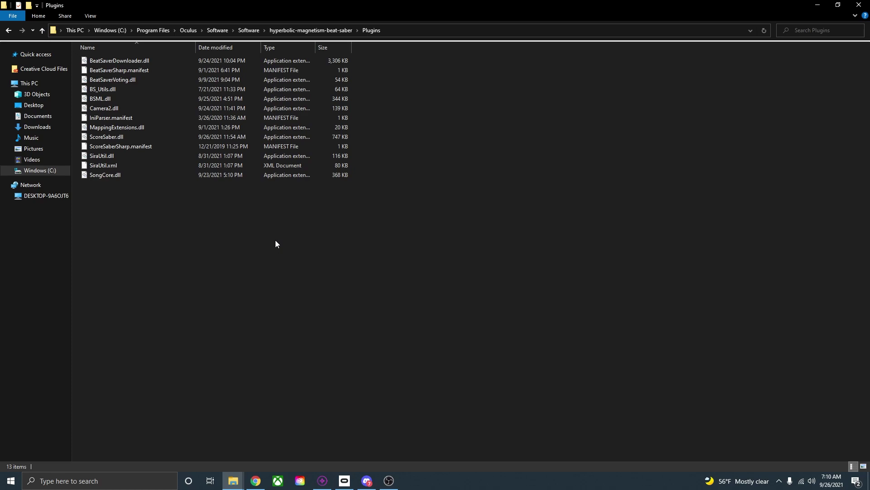
pyautogui.hotkey('alt', 'Up')
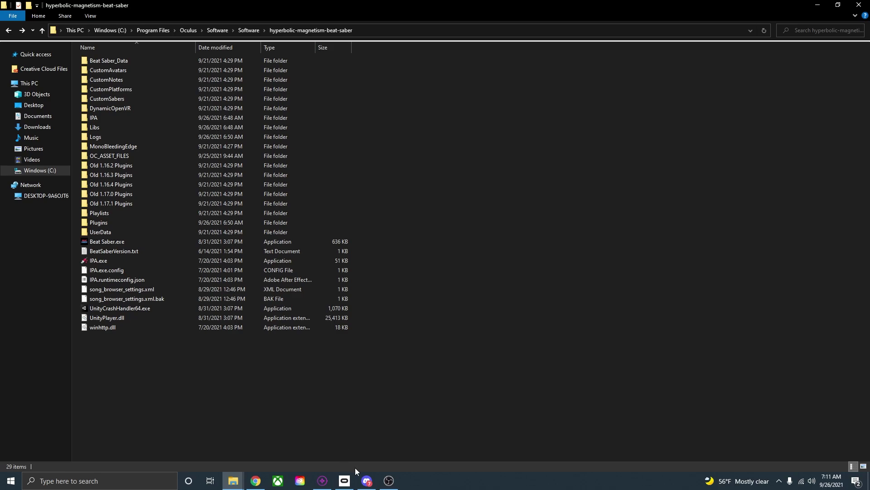
pyautogui.click(383, 431)
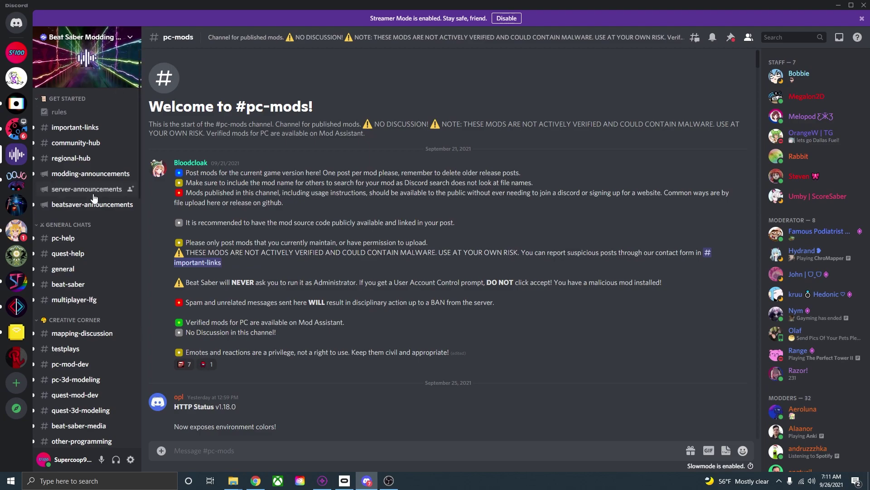
# Step: Scroll #pc-mods to the Saber Factory 2.3.7 post with its GitHub link for 1.16.4–1.18.0
pyautogui.scroll(-5, 94, 203)
pyautogui.scroll(-2, 90, 173)
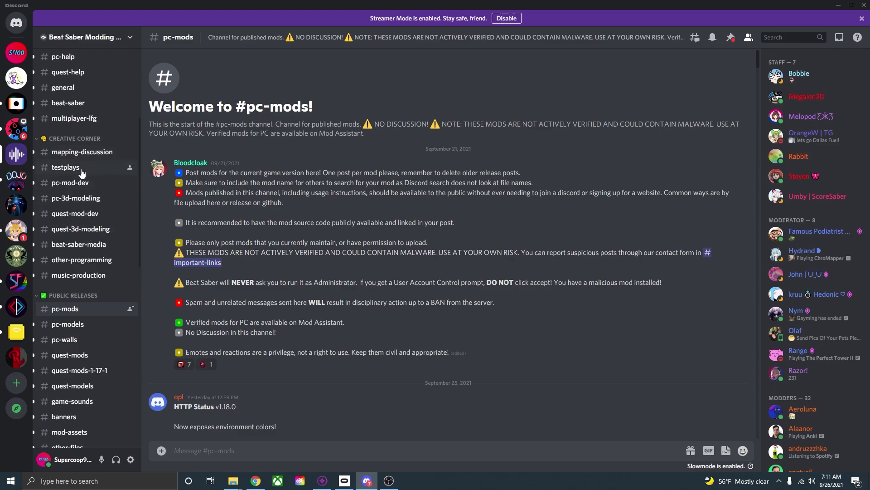
pyautogui.scroll(-2, 82, 190)
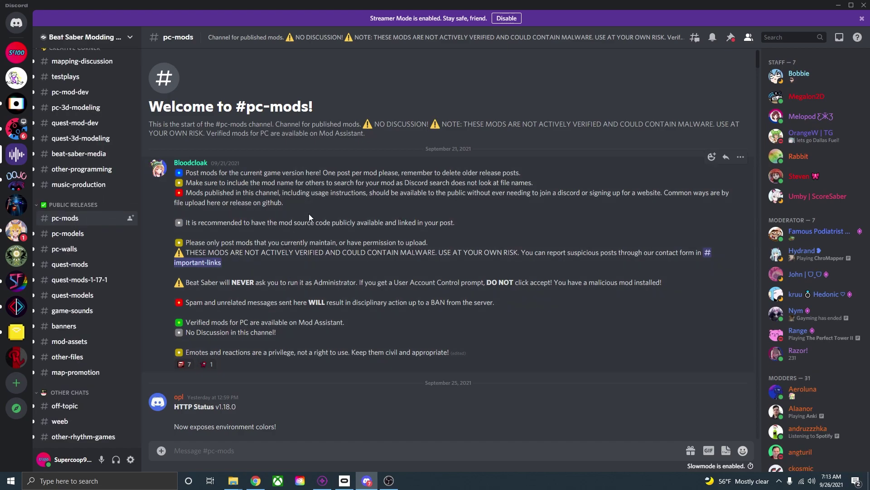
pyautogui.scroll(-20, 309, 217)
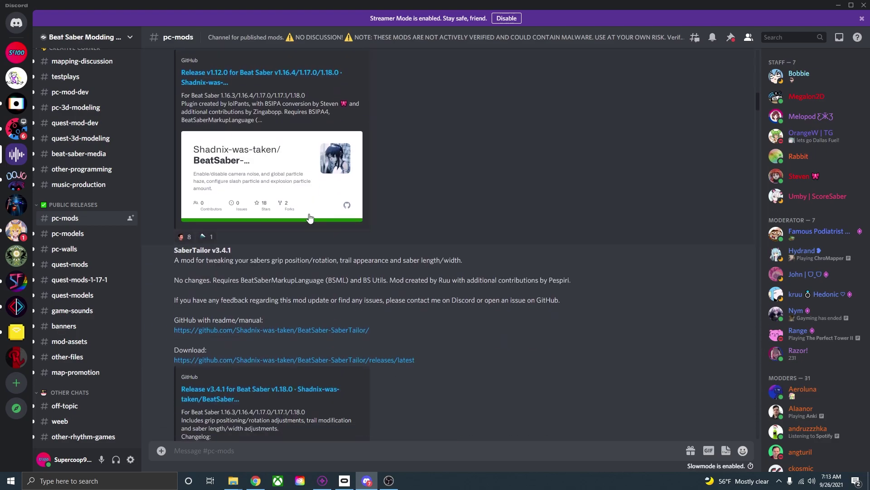
pyautogui.scroll(-10, 309, 216)
pyautogui.scroll(-10, 310, 218)
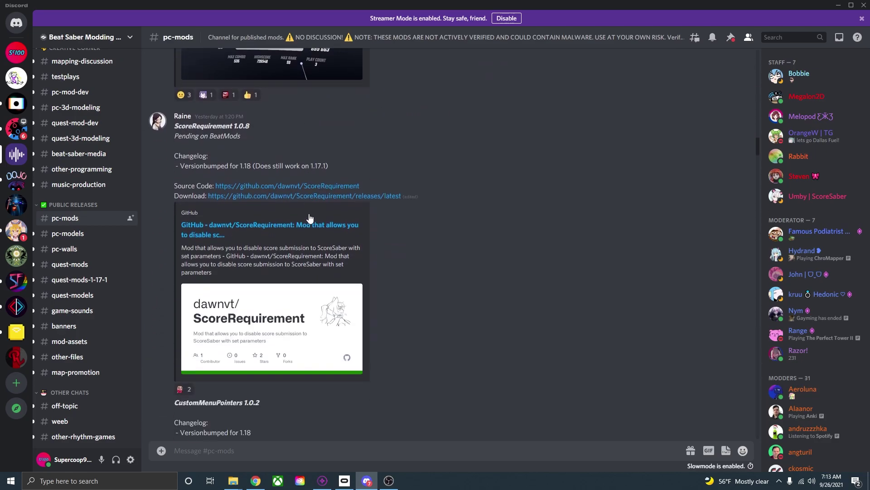
pyautogui.scroll(-5, 310, 218)
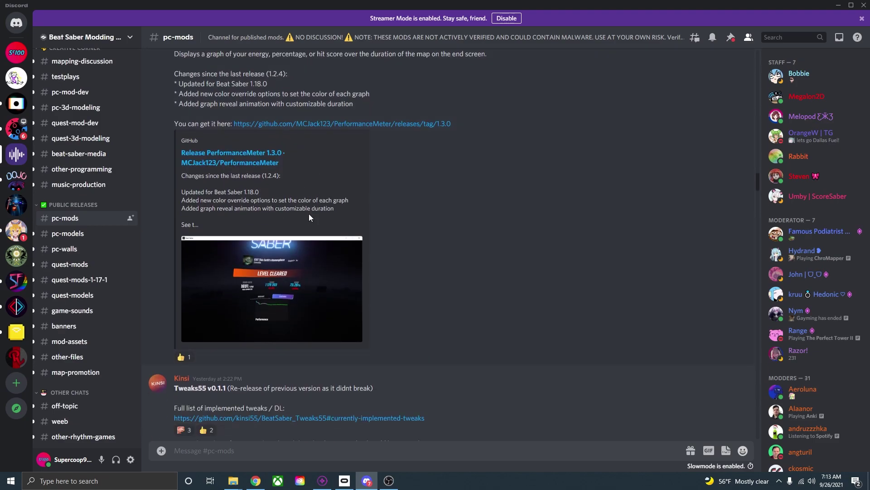
pyautogui.scroll(-12, 310, 217)
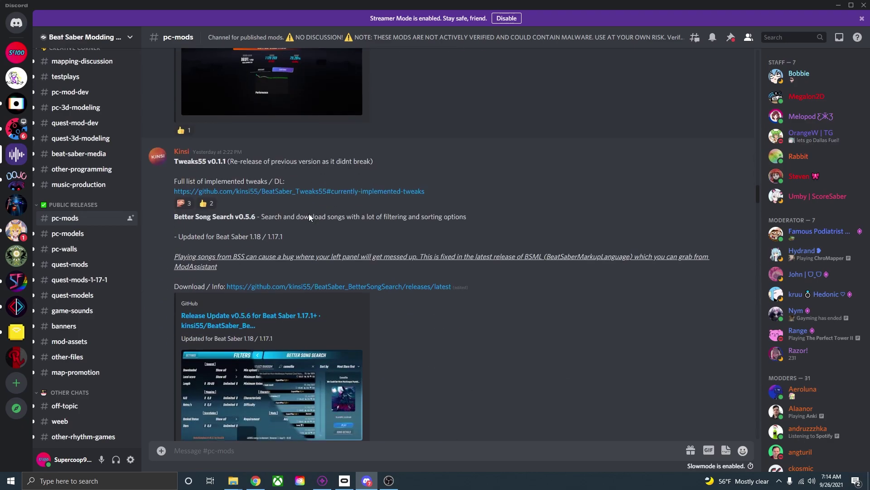
pyautogui.scroll(-15, 309, 217)
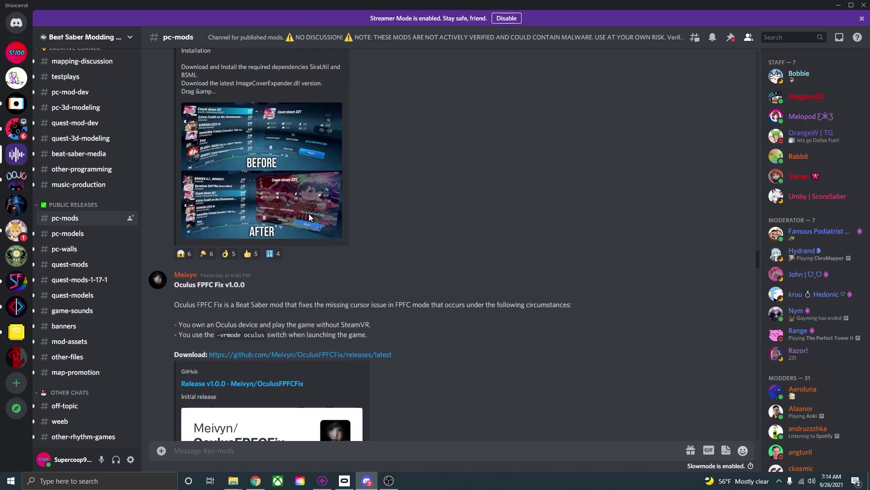
pyautogui.scroll(4, 309, 214)
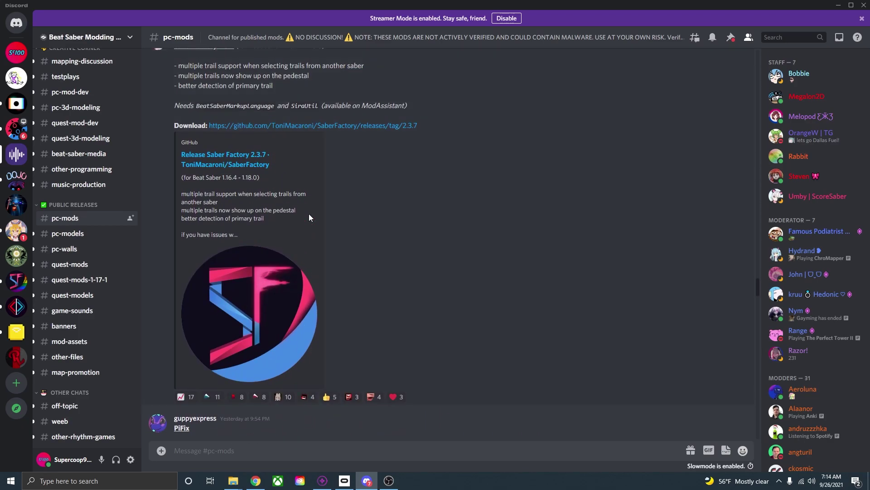
pyautogui.scroll(1, 373, 142)
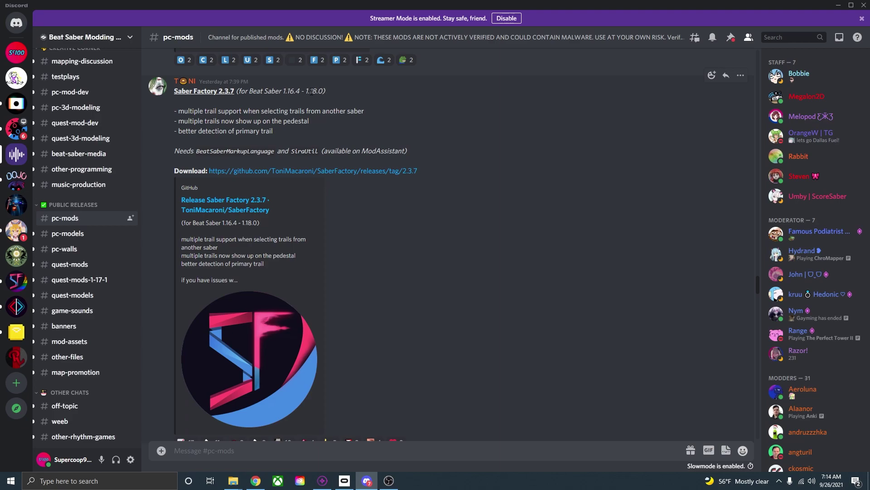
pyautogui.scroll(-2, 343, 205)
pyautogui.scroll(1, 442, 229)
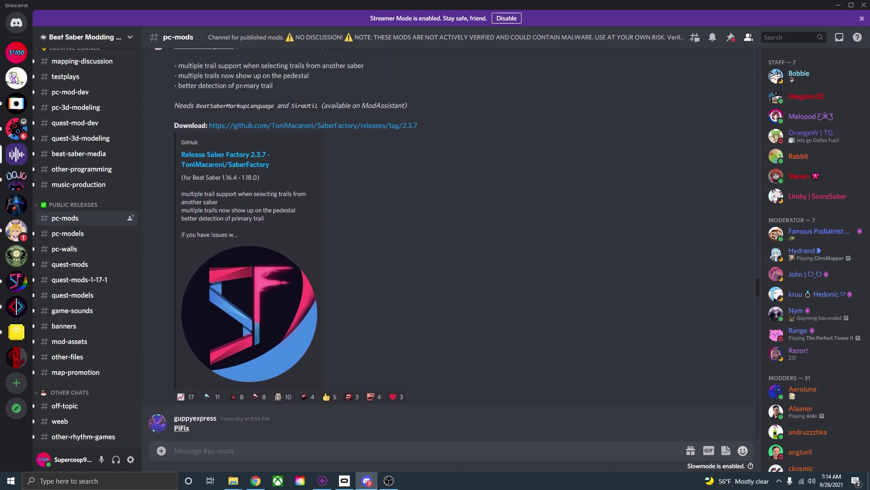
pyautogui.scroll(1, 245, 168)
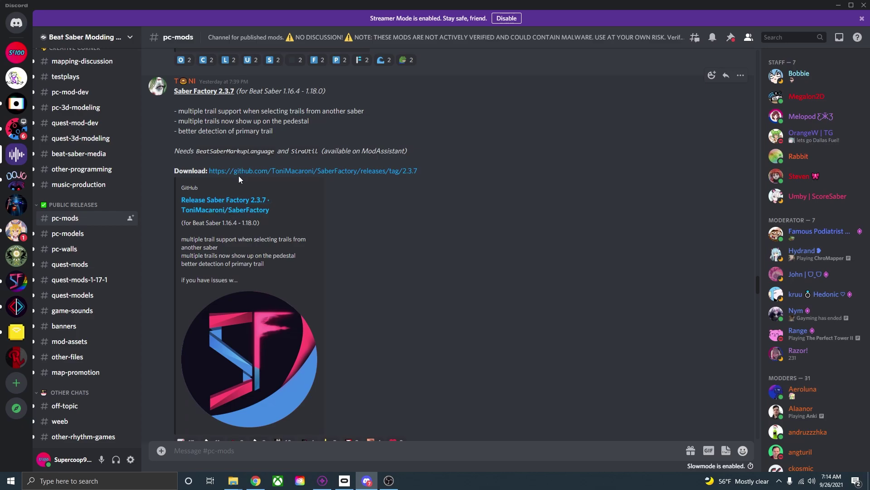
# Step: Download SaberFactory-2.3.7-bs1.16.4-b253b7a.zip from the GitHub release and open it in Bandizip
pyautogui.click(237, 201)
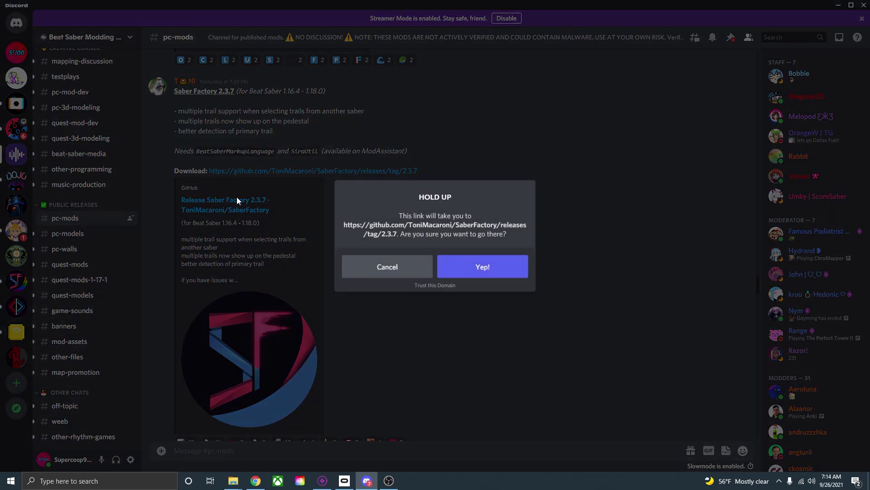
pyautogui.click(459, 264)
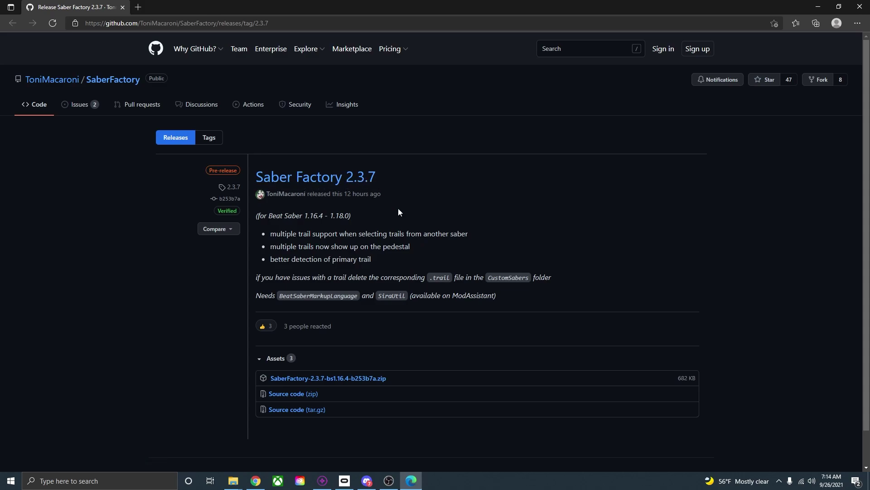
pyautogui.scroll(-2, 431, 244)
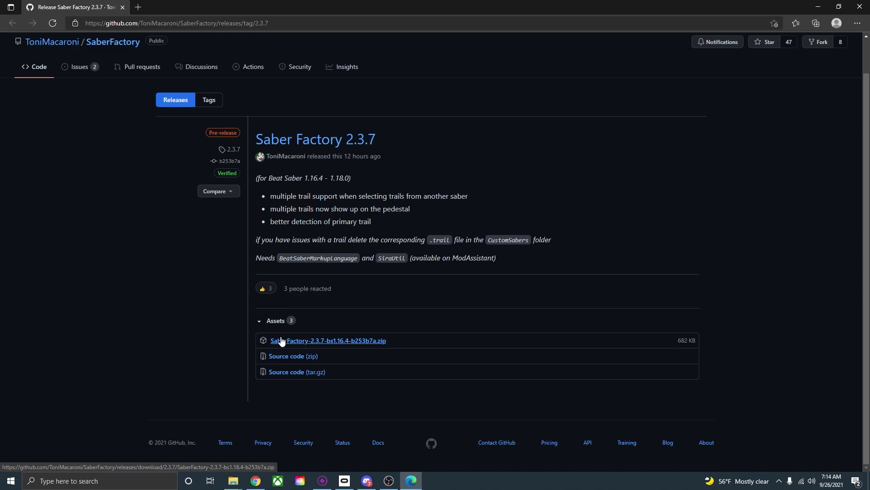
pyautogui.click(374, 346)
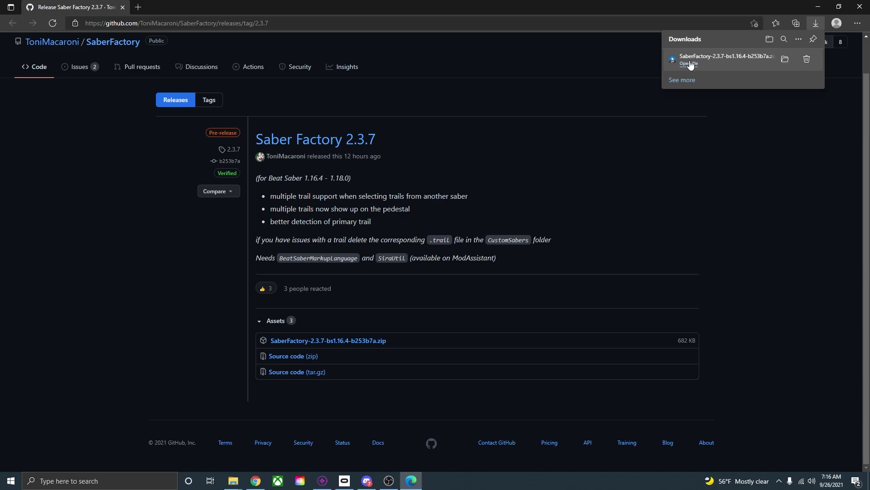
pyautogui.click(689, 63)
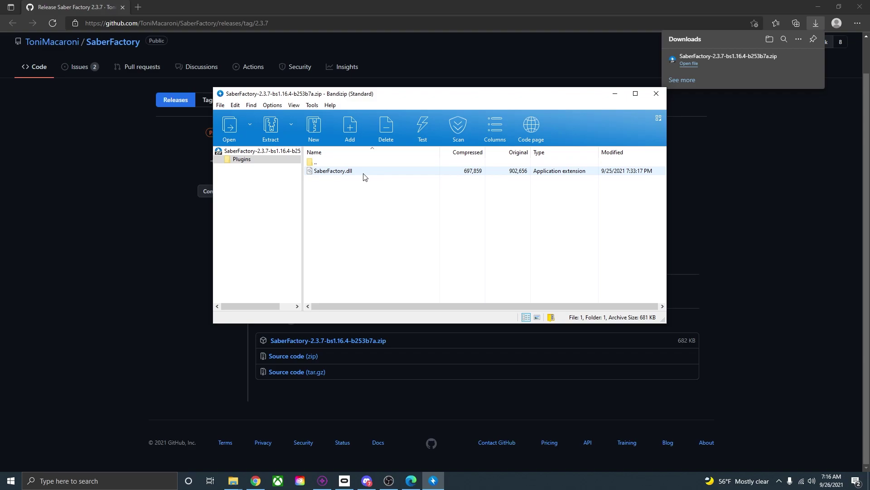
# Step: Copy SaberFactory.dll from the Bandizip archive into the game's Plugins folder
pyautogui.click(233, 481)
pyautogui.click(266, 448)
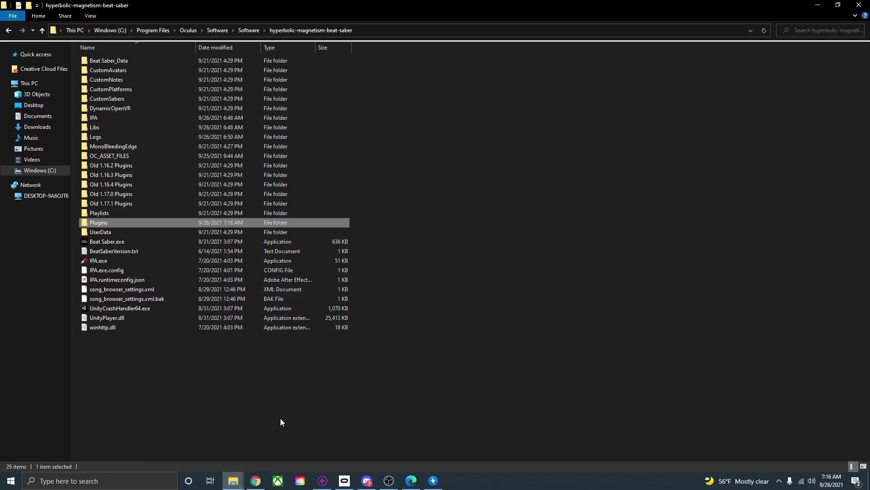
pyautogui.doubleClick(113, 223)
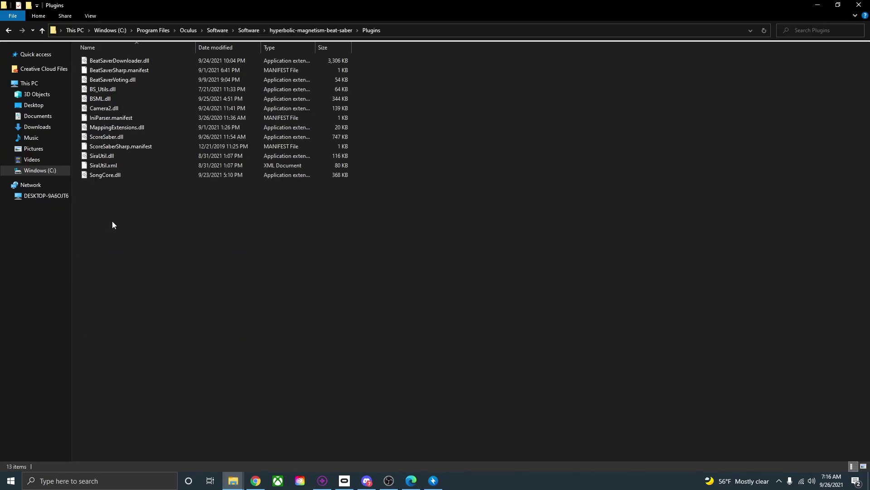
pyautogui.click(434, 481)
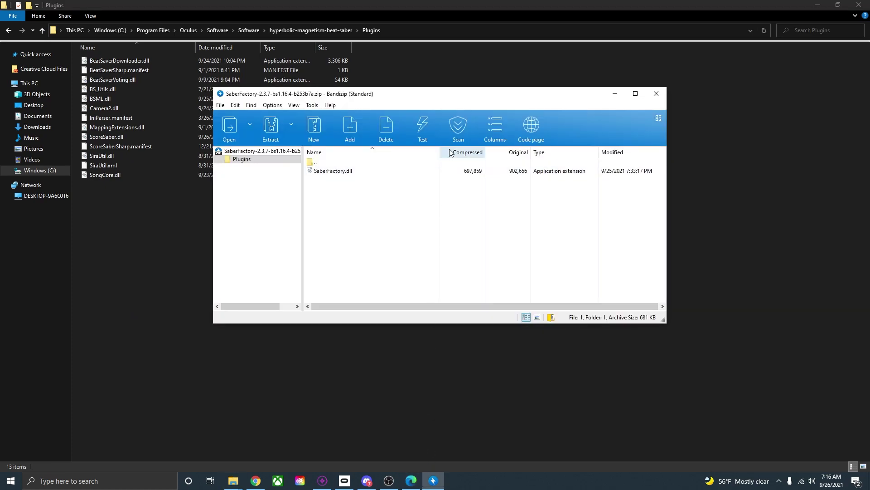
pyautogui.moveTo(464, 99); pyautogui.dragTo(633, 72)
pyautogui.click(499, 143)
pyautogui.moveTo(498, 144); pyautogui.dragTo(210, 239)
# Step: Return to the game folder and run IPA.exe to patch Beat Saber
pyautogui.click(212, 240)
pyautogui.click(4, 29)
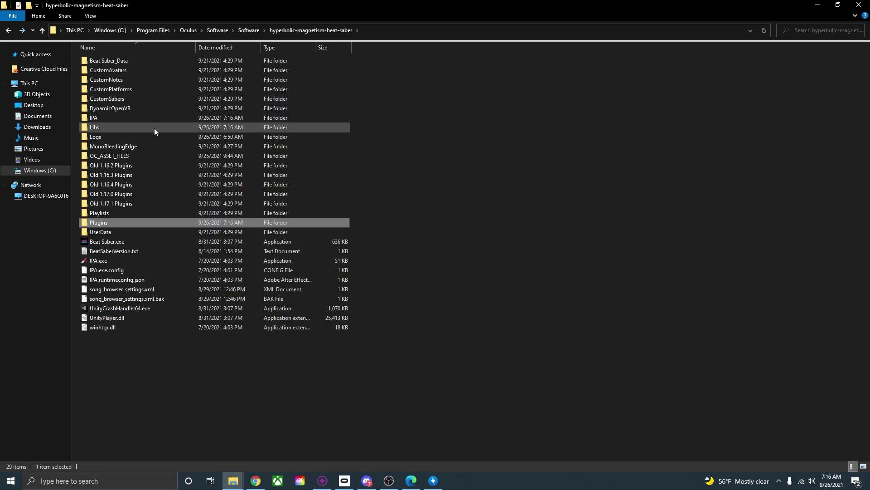
pyautogui.doubleClick(131, 263)
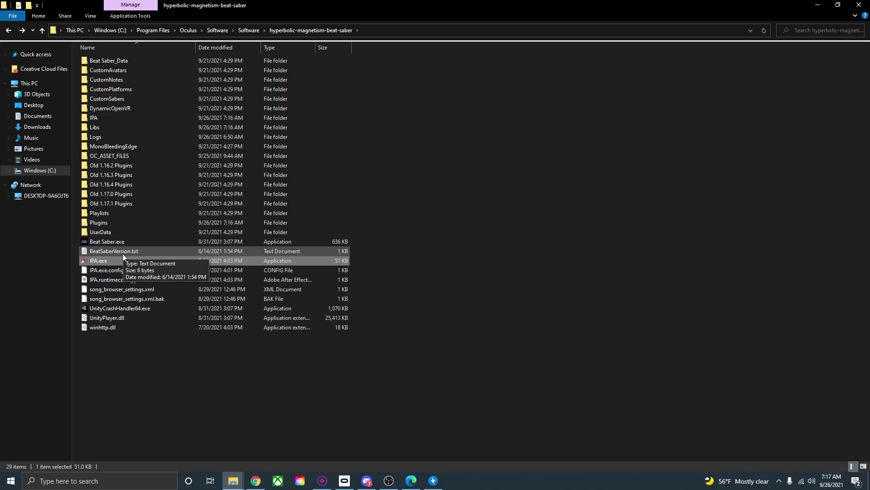
# Step: Undo an accidental New Folder, then open the game's CustomSabers folder listing 42 files
pyautogui.moveTo(123, 230)
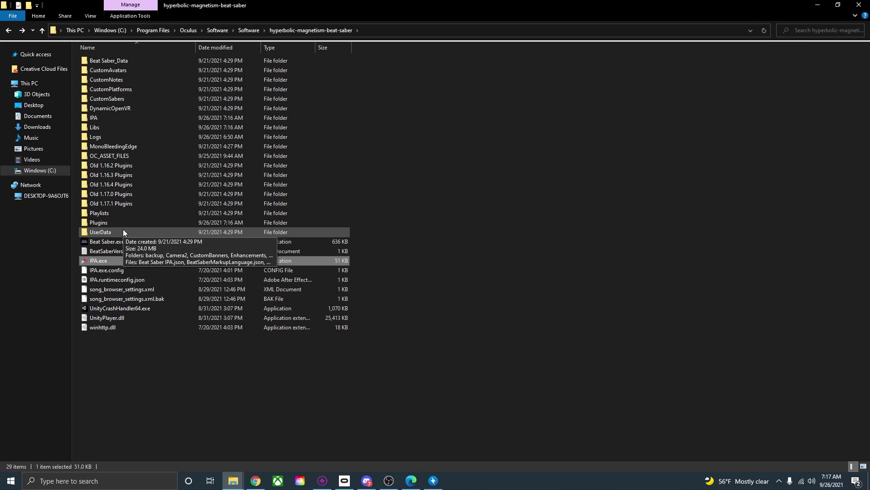
pyautogui.moveTo(135, 99)
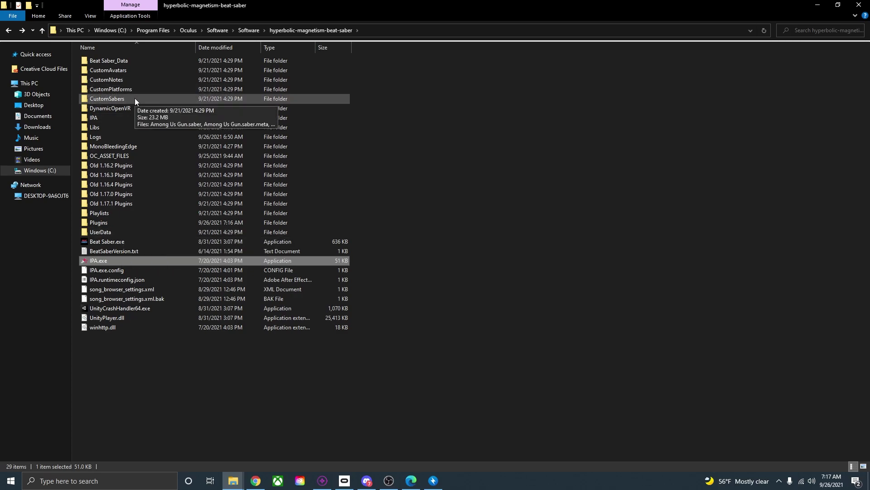
pyautogui.rightClick(466, 132)
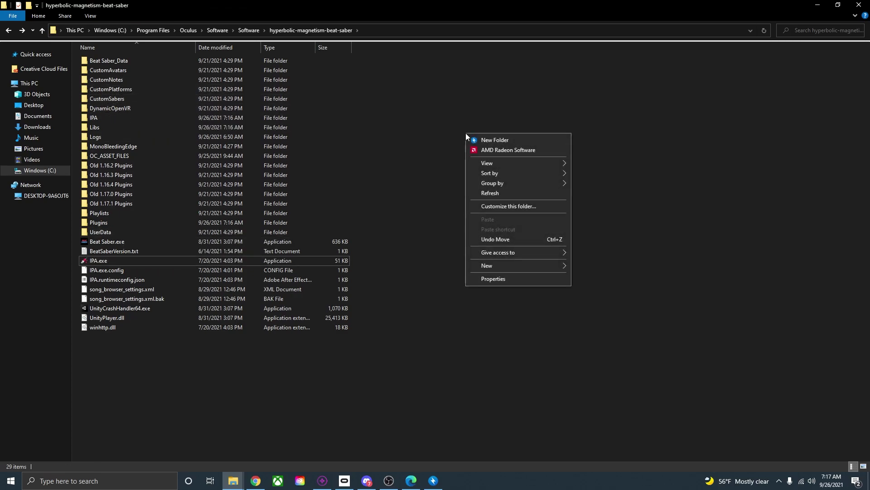
pyautogui.click(480, 140)
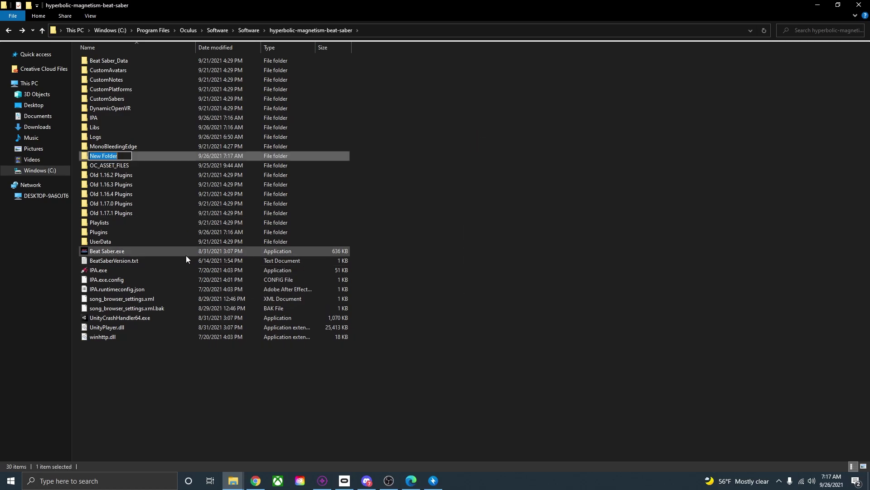
pyautogui.click(419, 173)
pyautogui.moveTo(166, 156)
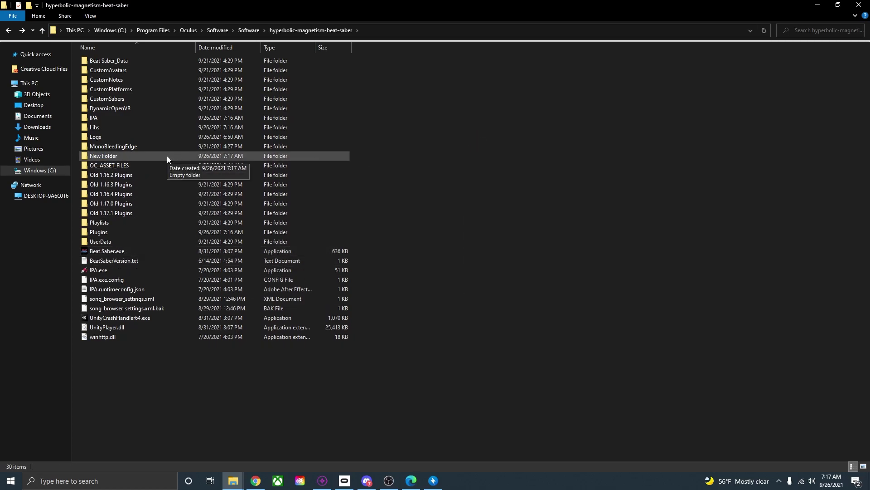
pyautogui.hotkey('ctrl', 'z')
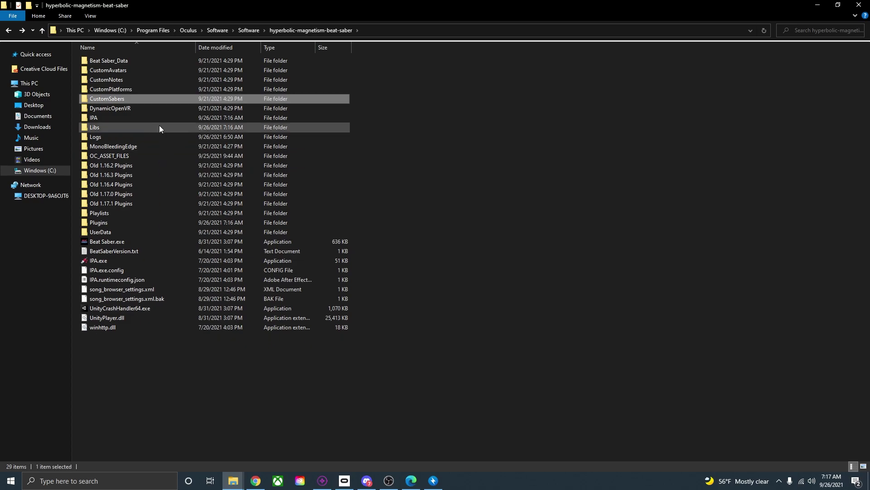
pyautogui.doubleClick(118, 100)
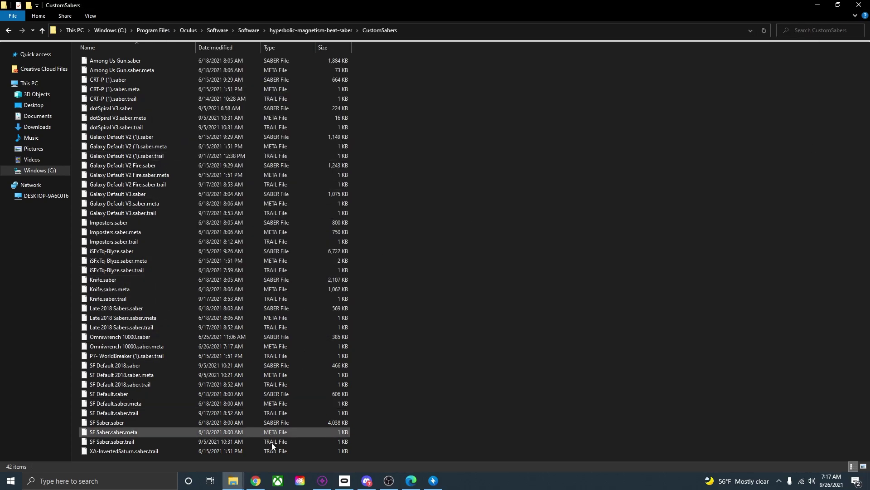
# Step: Open the ModelSaber sabers page in a new, maximized Chrome tab
pyautogui.click(256, 480)
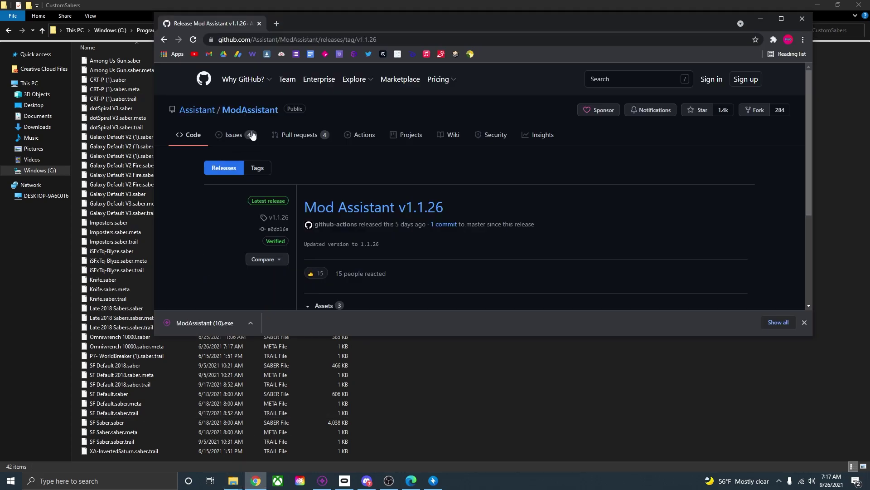
pyautogui.click(277, 23)
pyautogui.click(354, 54)
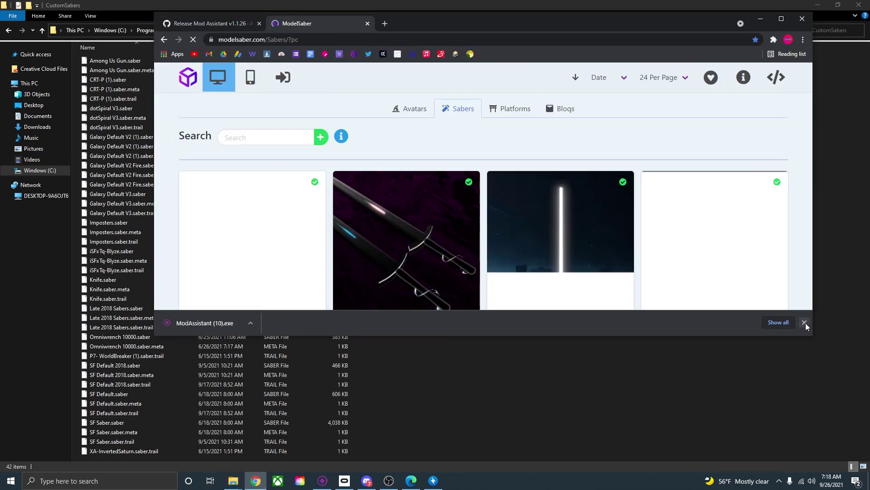
pyautogui.click(804, 322)
pyautogui.click(782, 19)
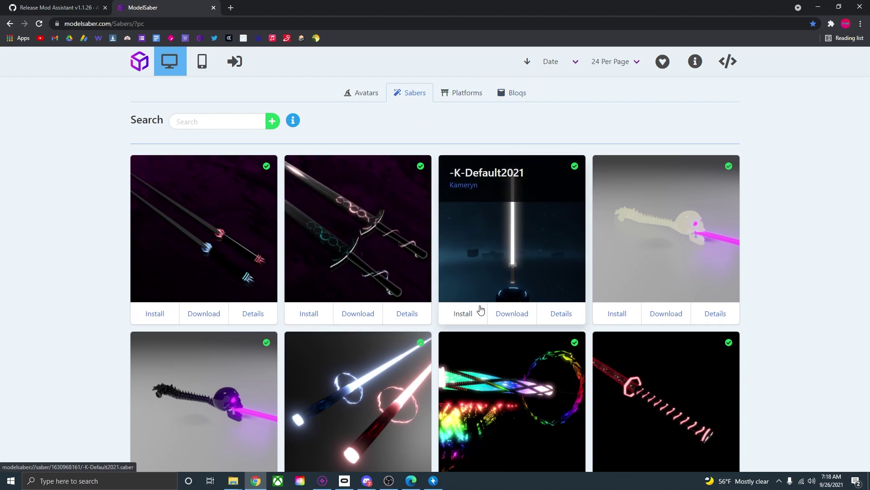
# Step: Download iSF-Lilith.saber from its ModelSaber details page
pyautogui.scroll(-2, 454, 272)
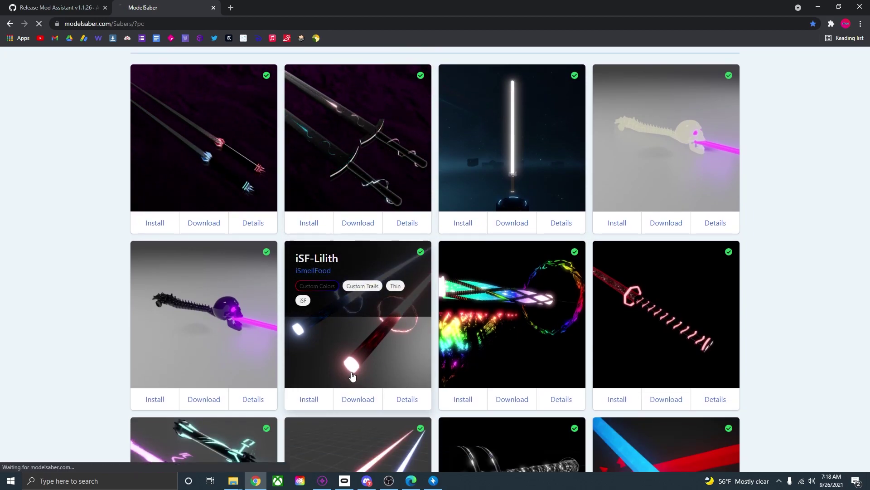
pyautogui.click(335, 385)
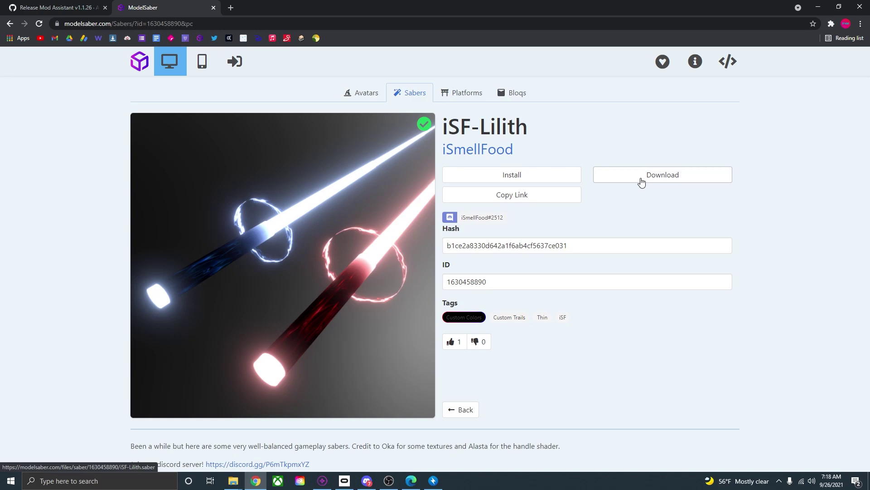
pyautogui.click(641, 181)
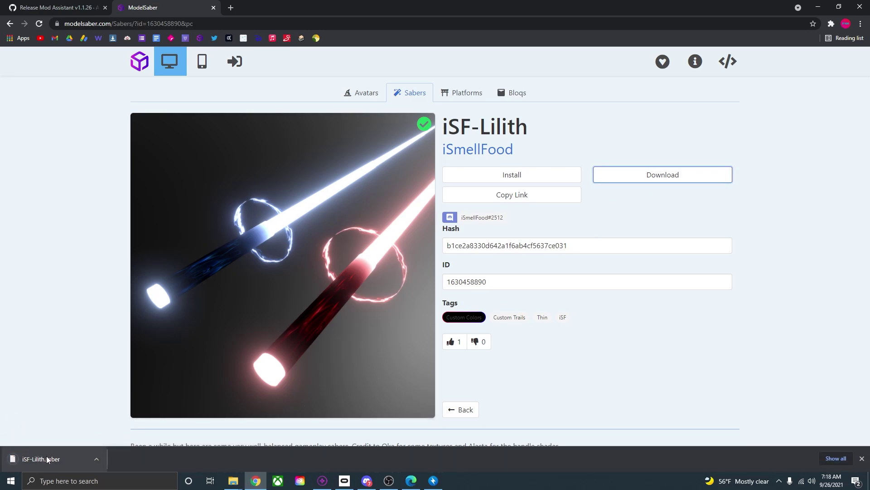
# Step: Drag iSF-Lilith.saber from the download bar into CustomSabers (43 items), then return to the game folder
pyautogui.moveTo(44, 461); pyautogui.dragTo(254, 449)
pyautogui.moveTo(478, 161); pyautogui.dragTo(478, 161)
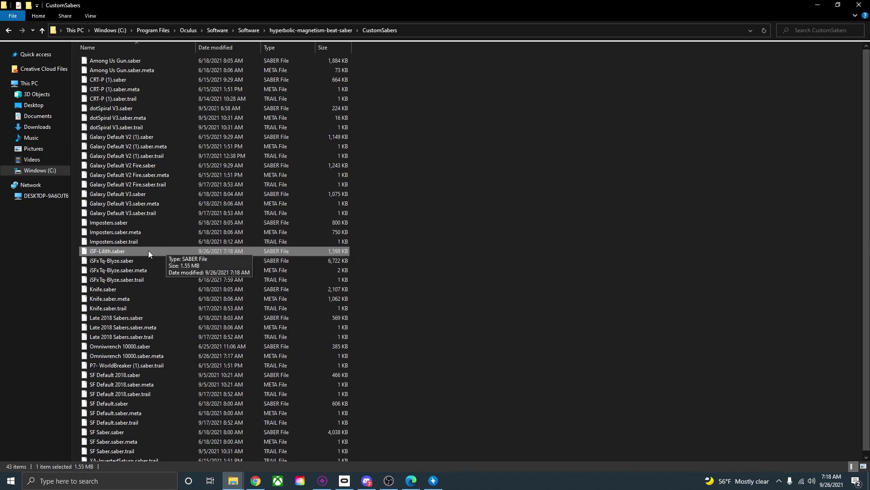
pyautogui.click(414, 247)
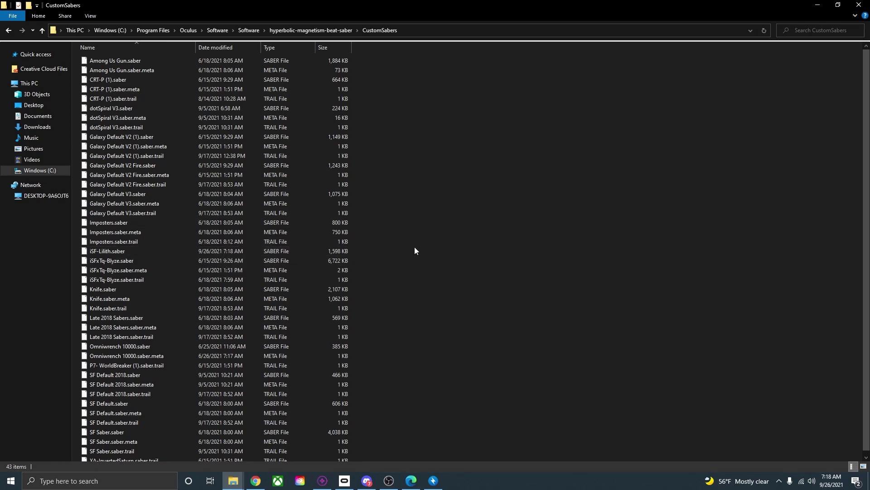
pyautogui.click(6, 30)
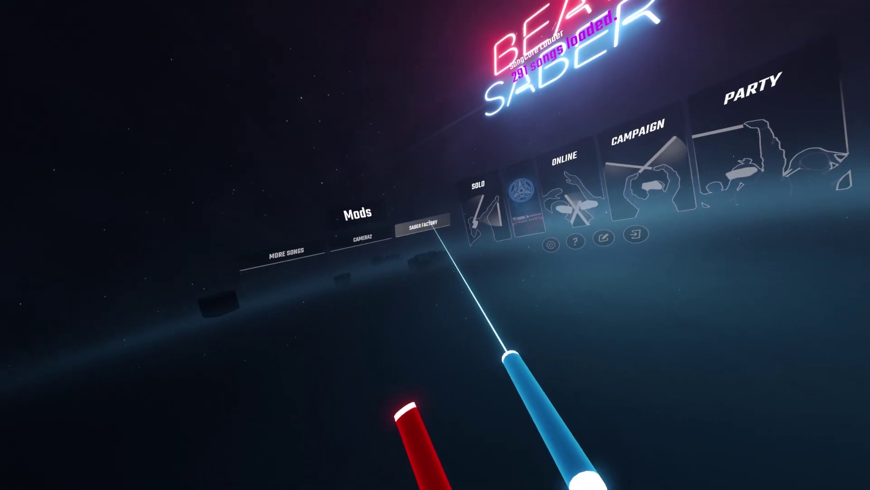
# Step: Equip the Late 2018 Sabers in Saber Factory, then start a Solo song
pyautogui.click(423, 225)
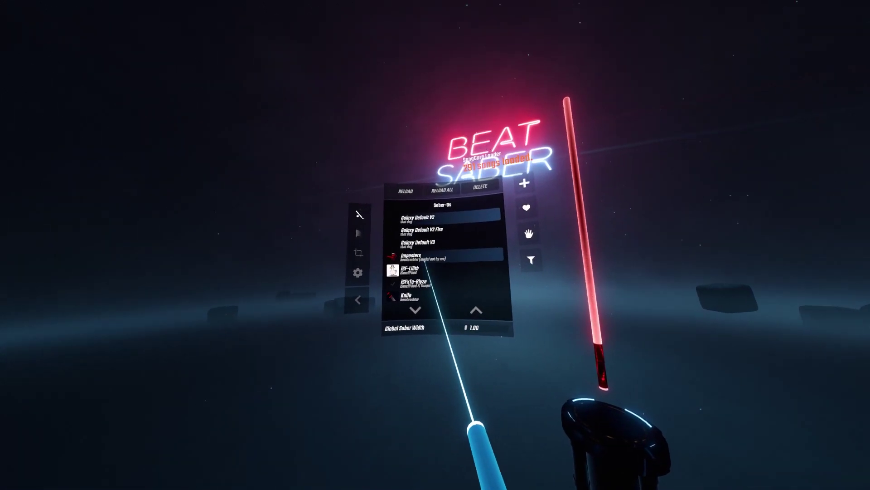
pyautogui.scroll(-5, 419, 262)
pyautogui.click(435, 233)
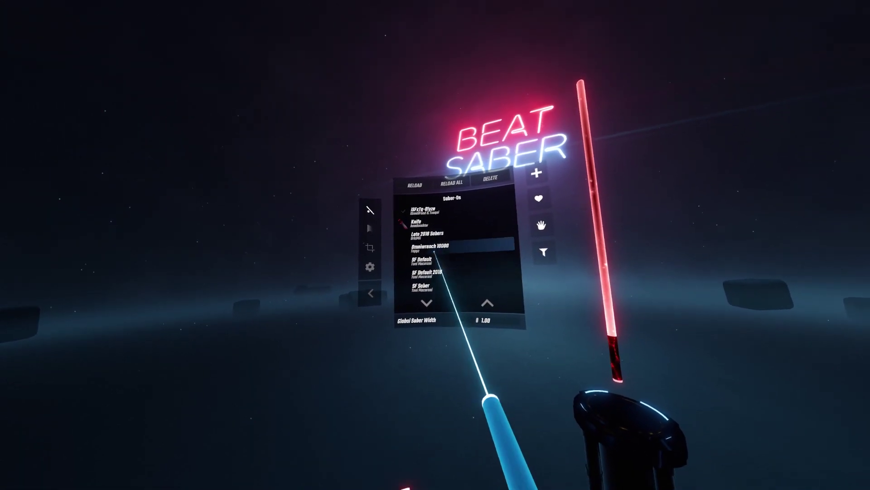
pyautogui.click(428, 261)
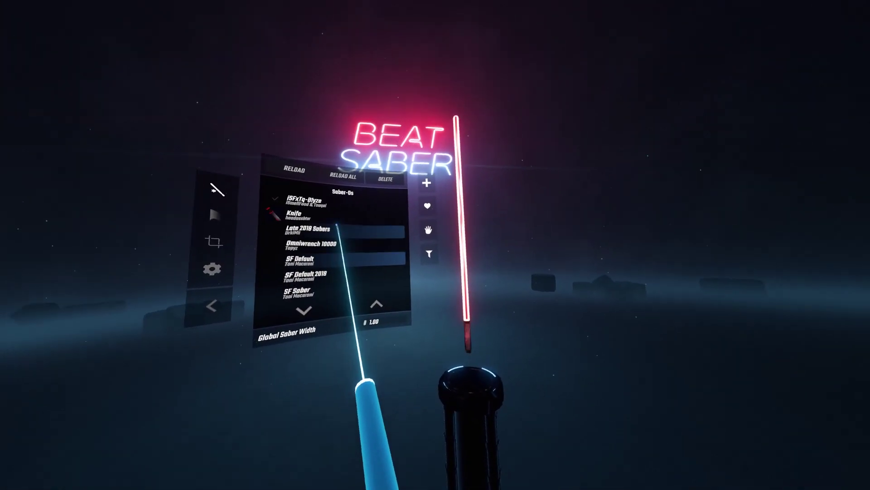
pyautogui.click(336, 224)
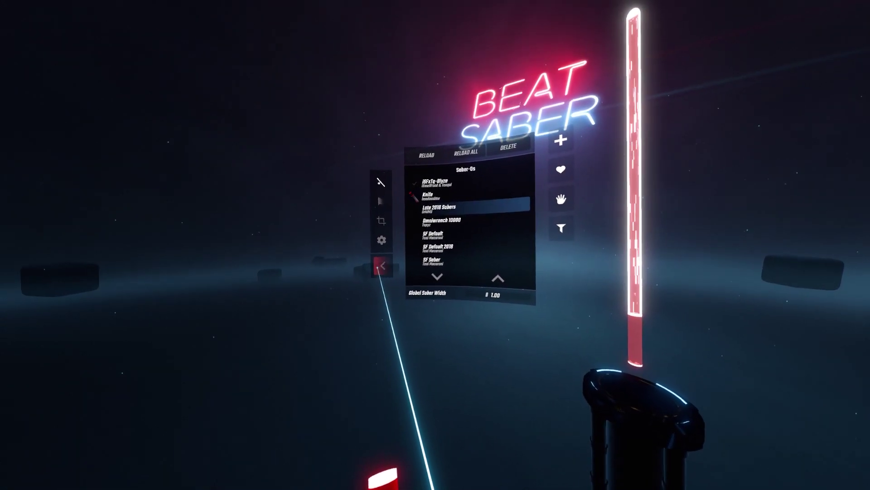
pyautogui.click(383, 266)
pyautogui.click(408, 229)
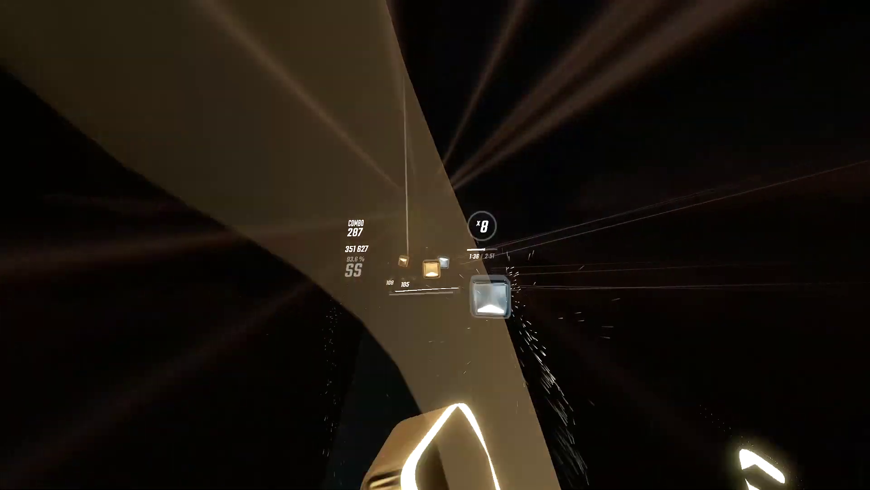